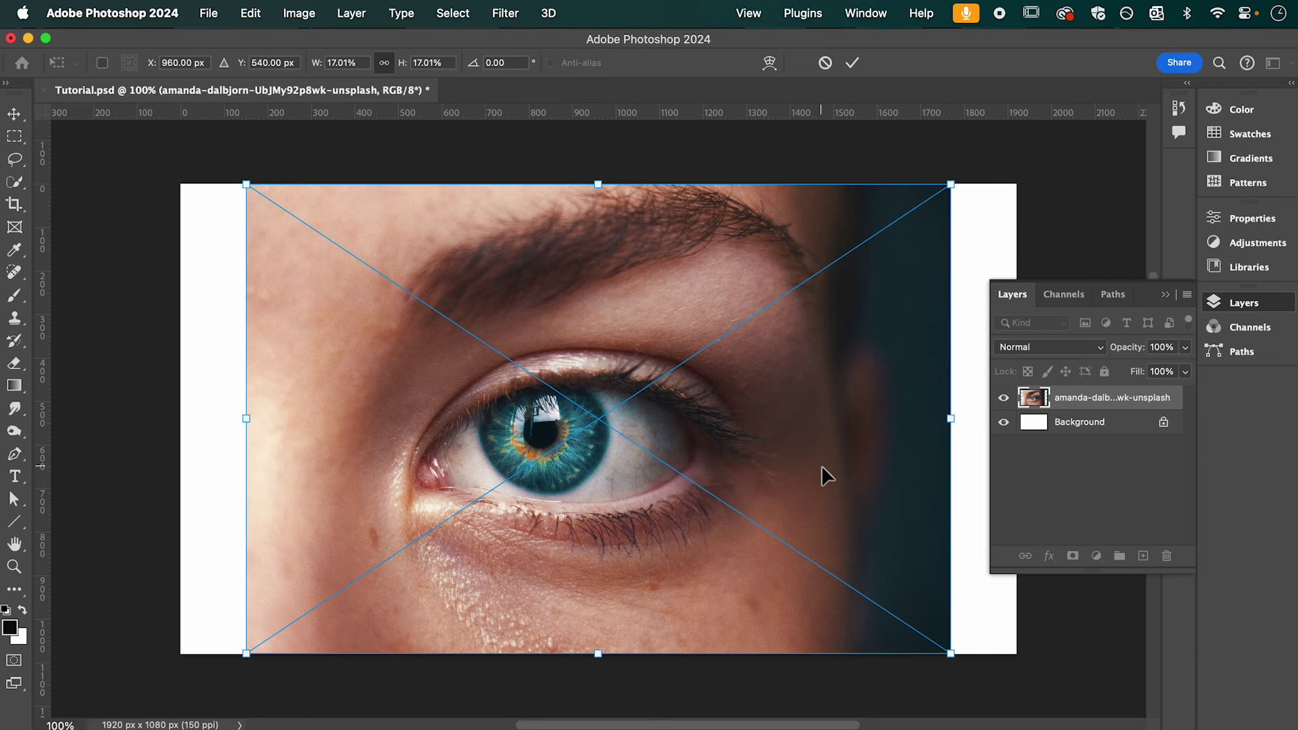
Scale the eye photo to about 27% and position it to cover the whole canvas.
{"action": "left_click_drag", "start_coordinate": [956, 428], "coordinate": [1053, 415]}
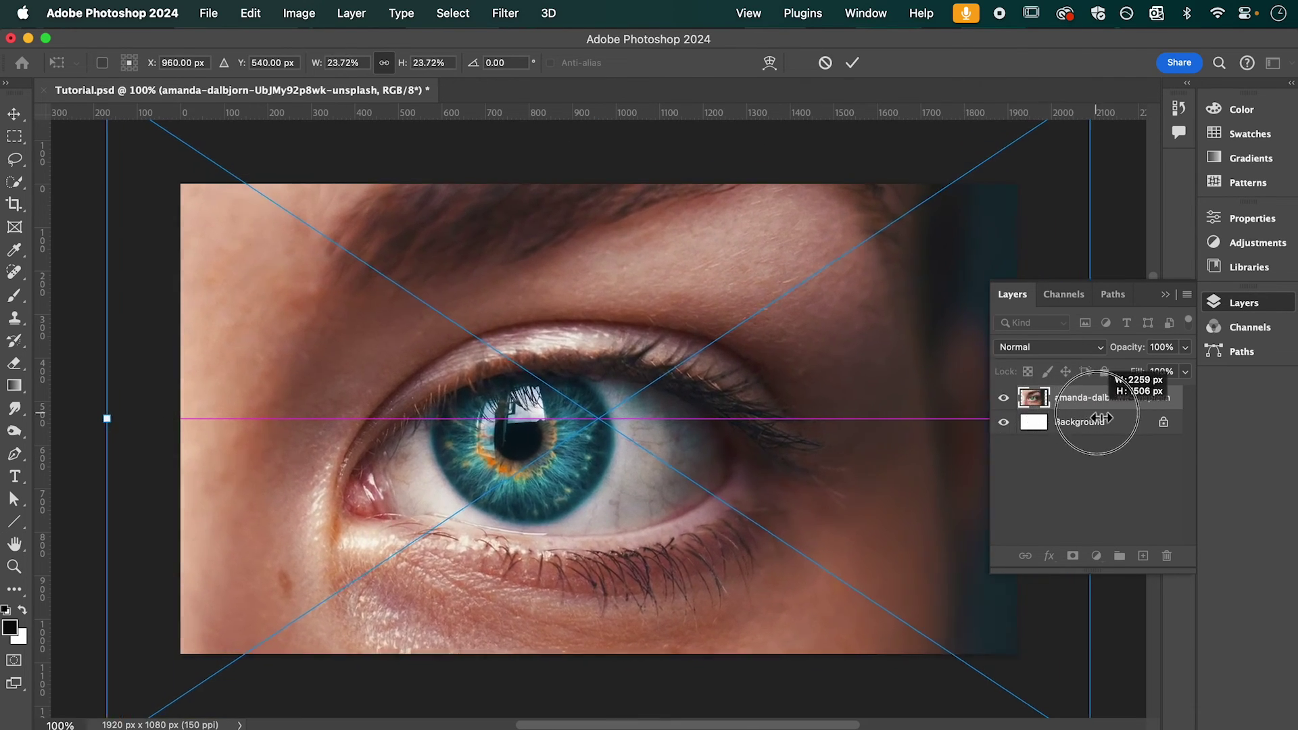
{"action": "left_click_drag", "start_coordinate": [1054, 415], "coordinate": [1143, 412]}
{"action": "left_click_drag", "start_coordinate": [656, 492], "coordinate": [717, 449]}
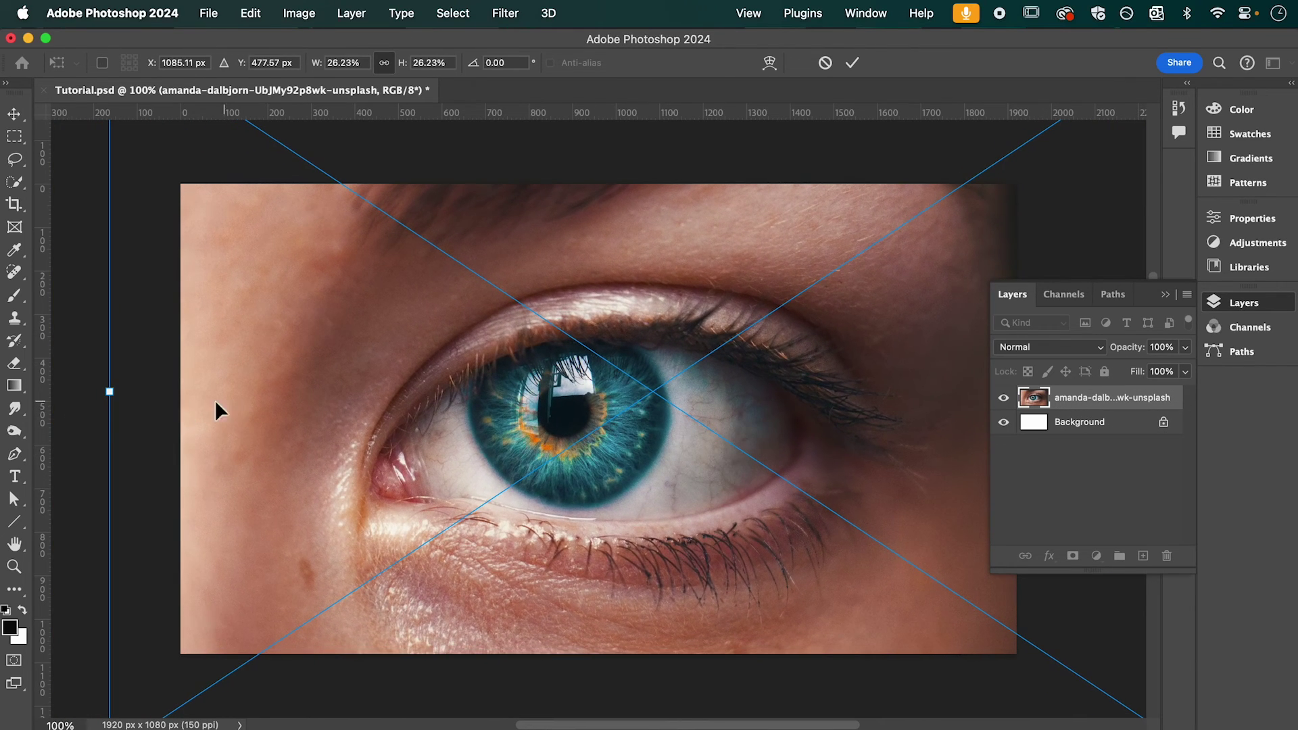
{"action": "left_click_drag", "start_coordinate": [113, 401], "coordinate": [118, 393]}
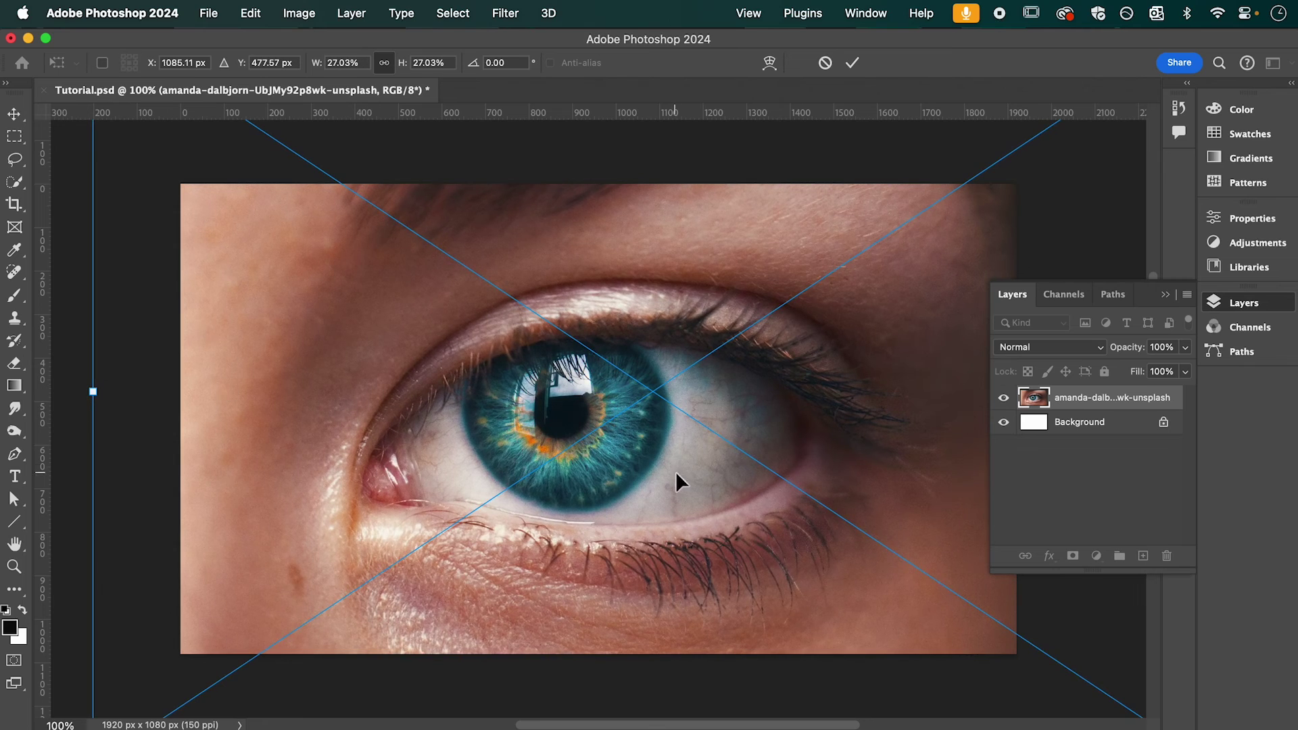
{"action": "left_click_drag", "start_coordinate": [676, 473], "coordinate": [667, 472]}
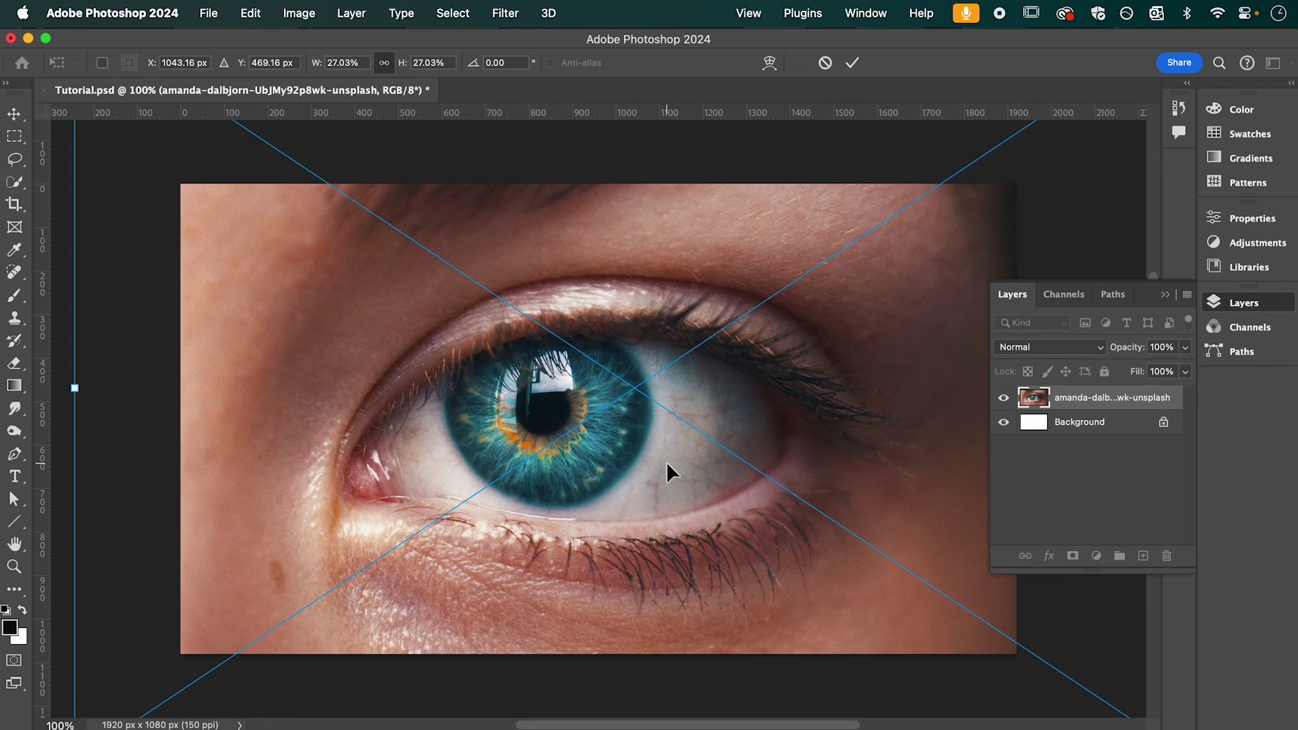
{"action": "key", "text": "Return"}
{"action": "key", "text": "b"}
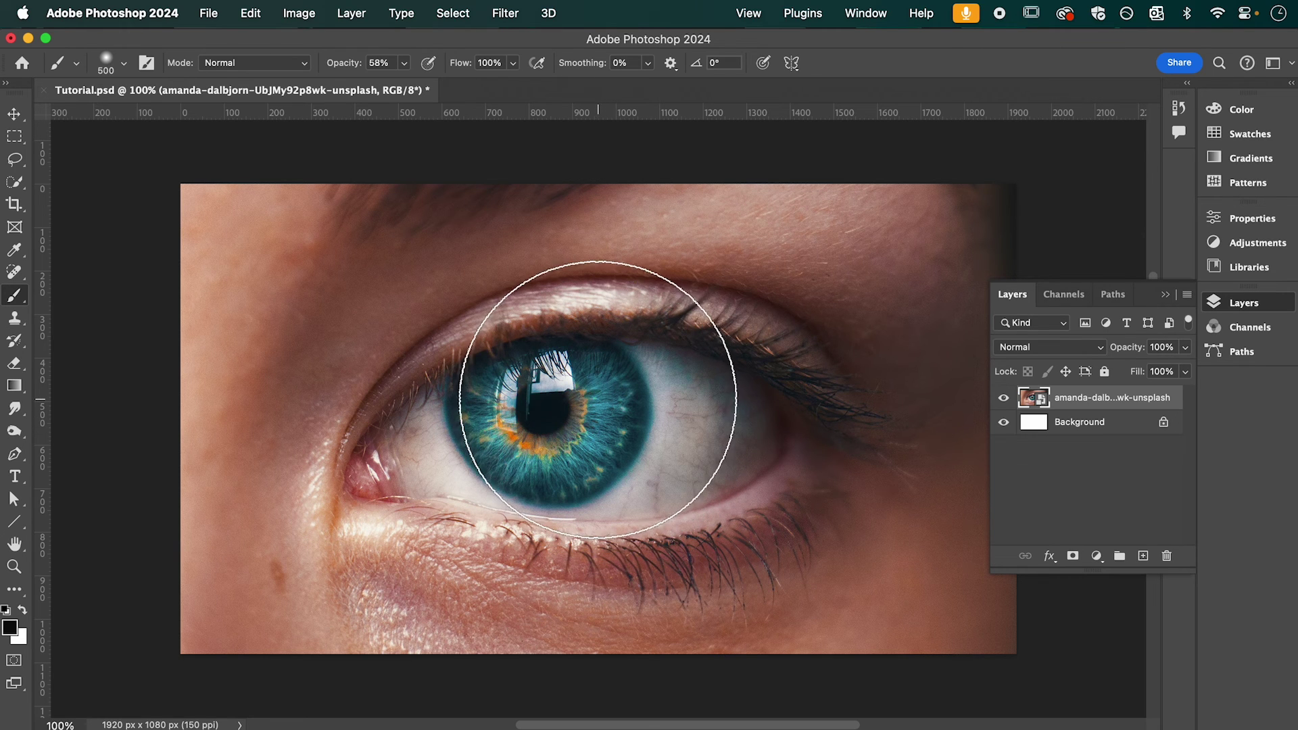
Add a vertical guide and a horizontal guide, both at 50%.
{"action": "left_click", "coordinate": [749, 13]}
{"action": "mouse_move", "coordinate": [811, 494]}
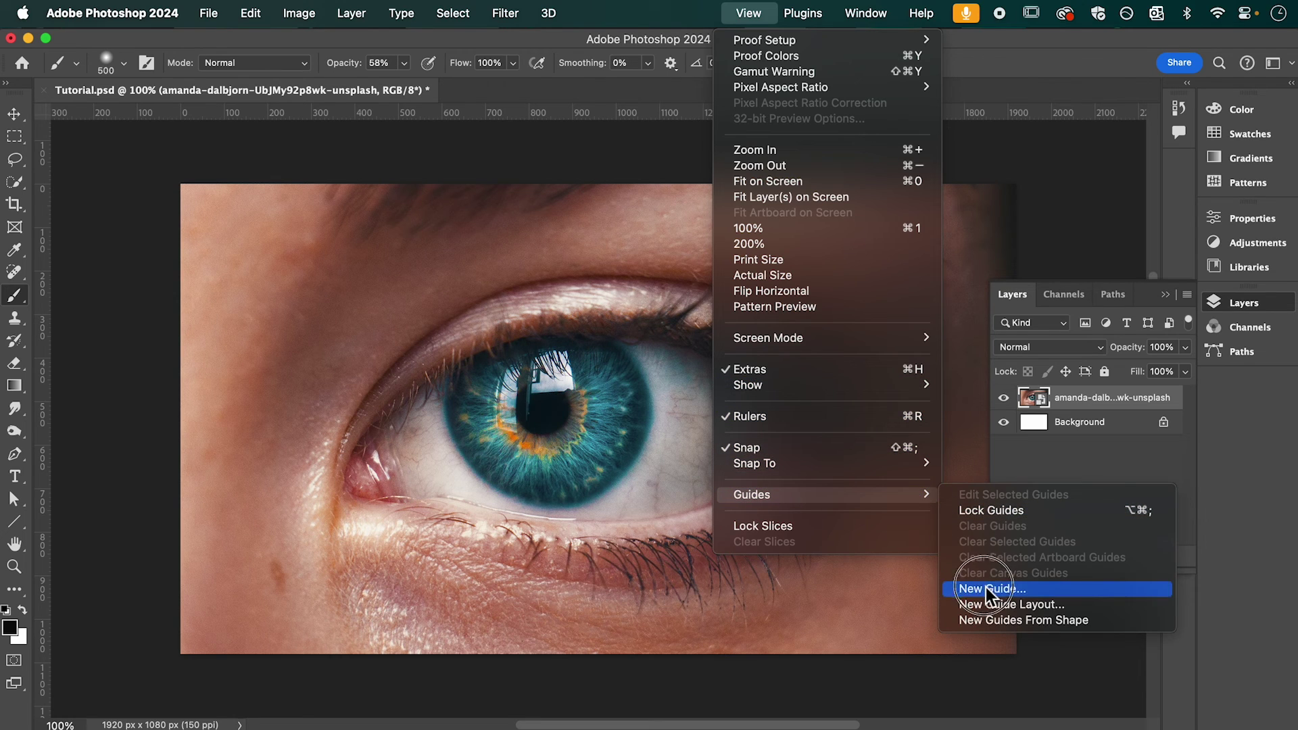
{"action": "left_click", "coordinate": [987, 589]}
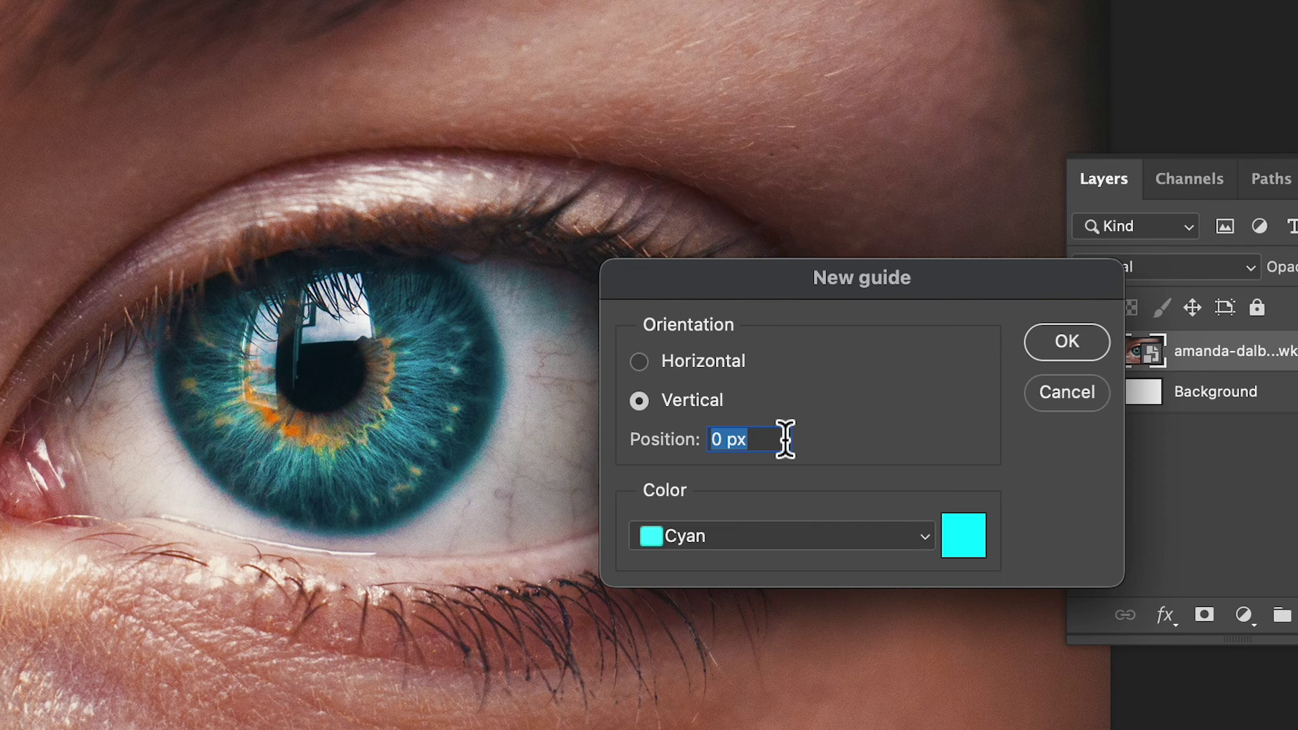
{"action": "type", "text": "50"}
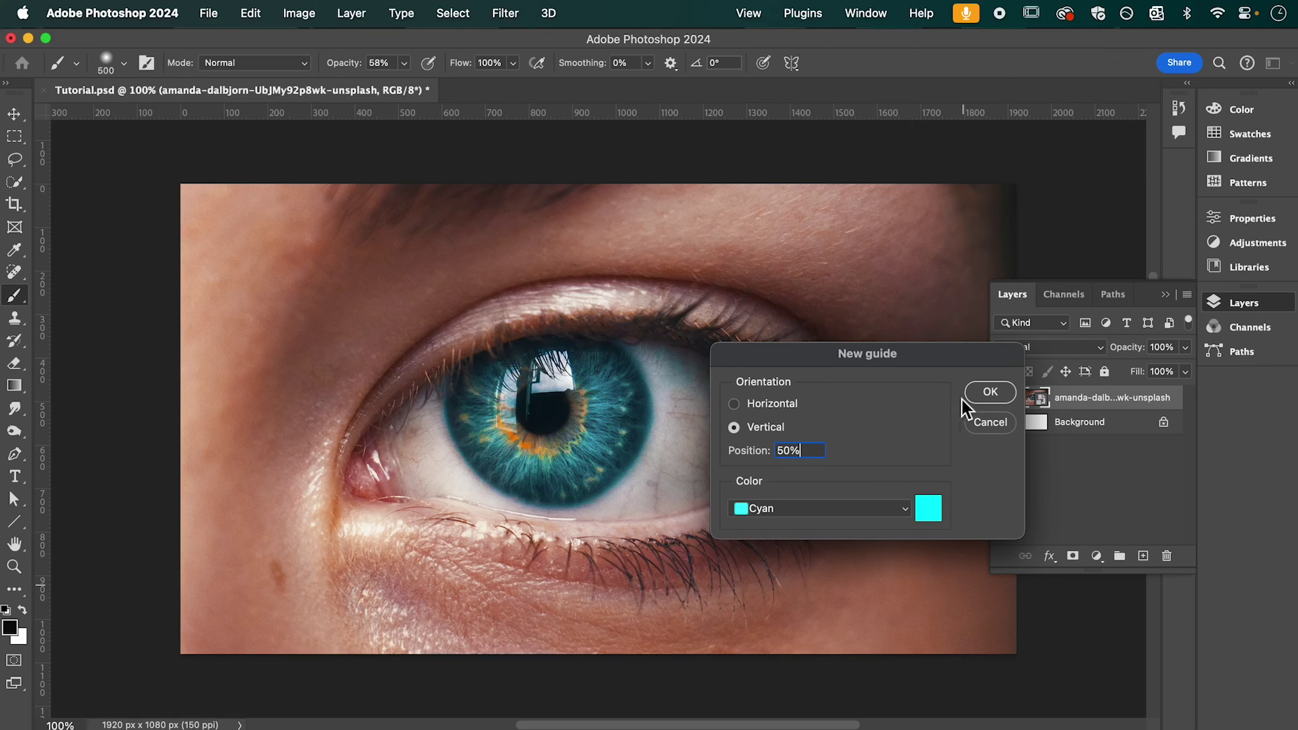
{"action": "left_click", "coordinate": [987, 392]}
{"action": "left_click", "coordinate": [755, 20]}
{"action": "mouse_move", "coordinate": [752, 495]}
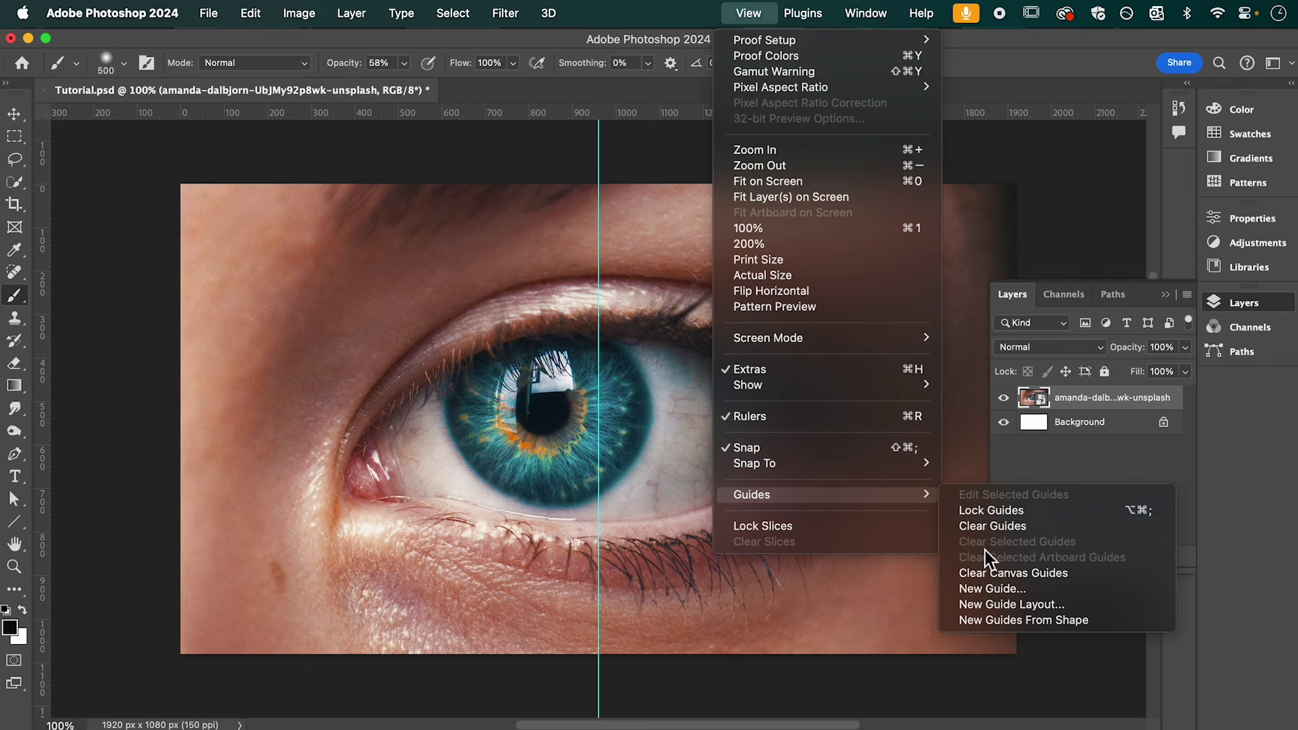
{"action": "left_click", "coordinate": [993, 589]}
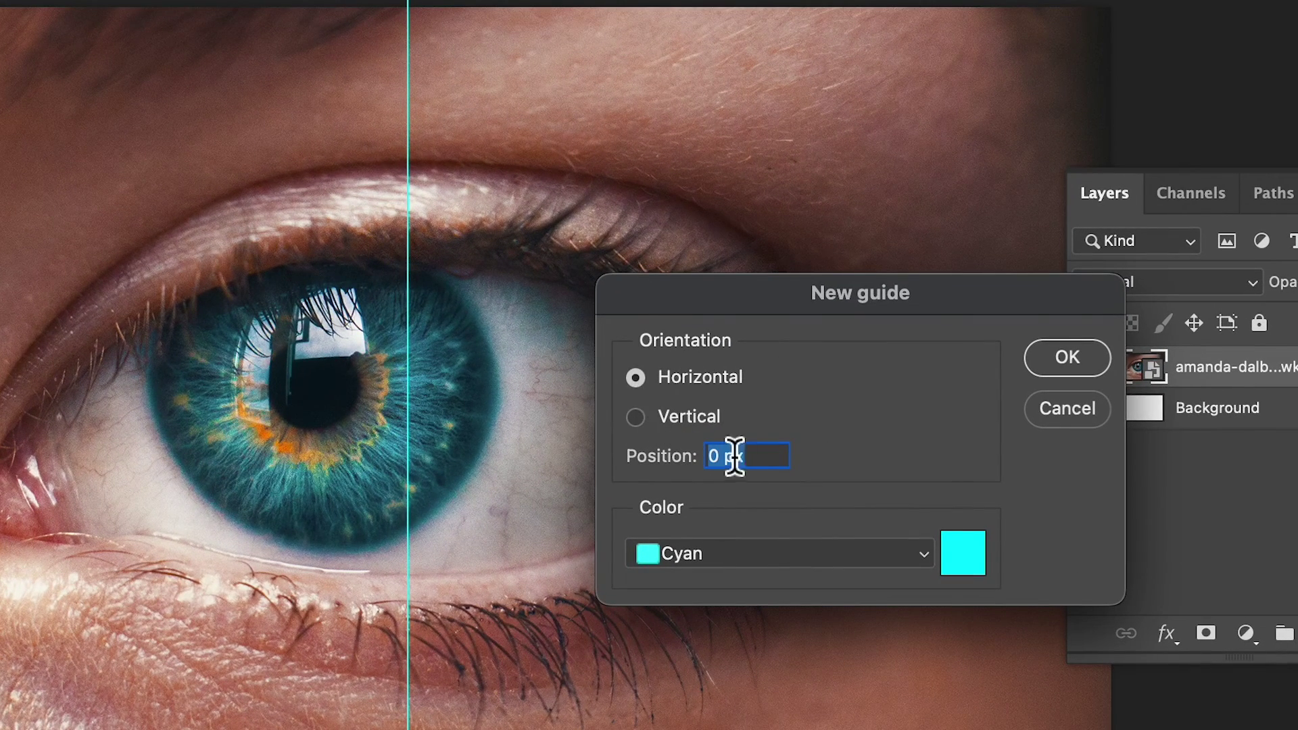
{"action": "type", "text": "50"}
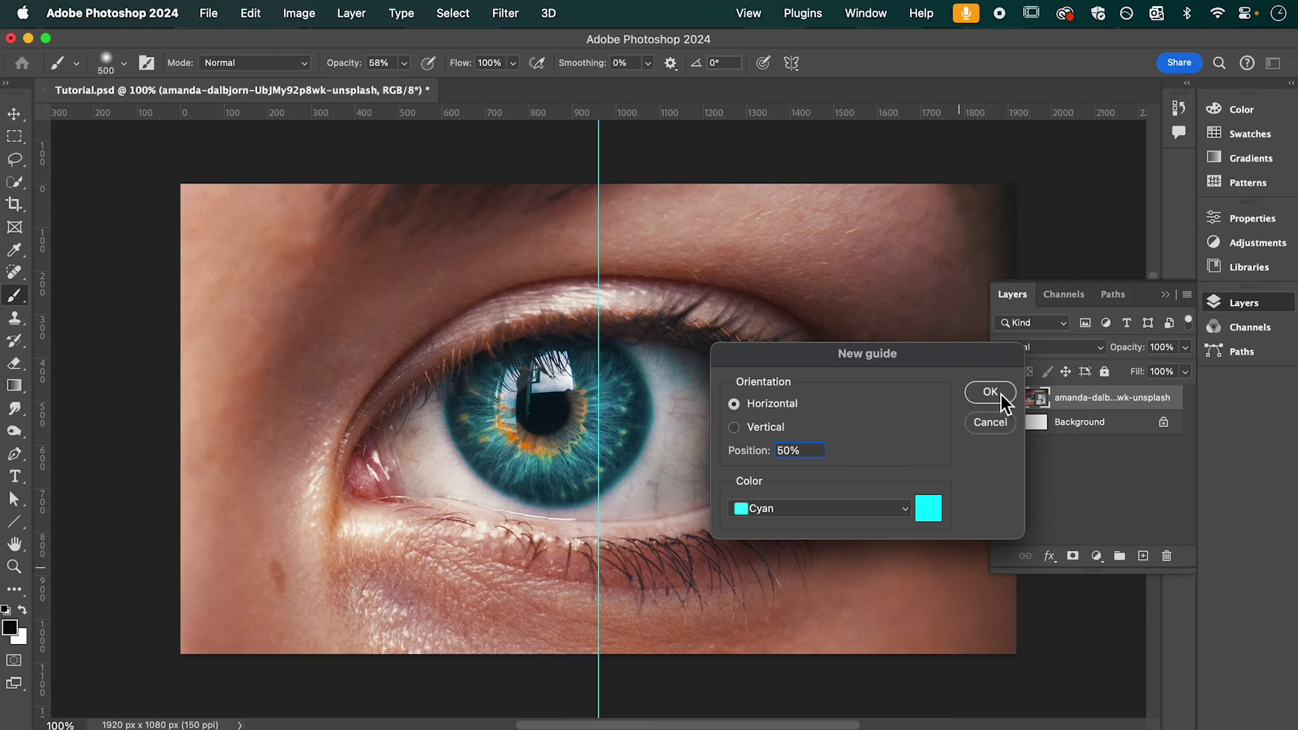
{"action": "left_click", "coordinate": [998, 401]}
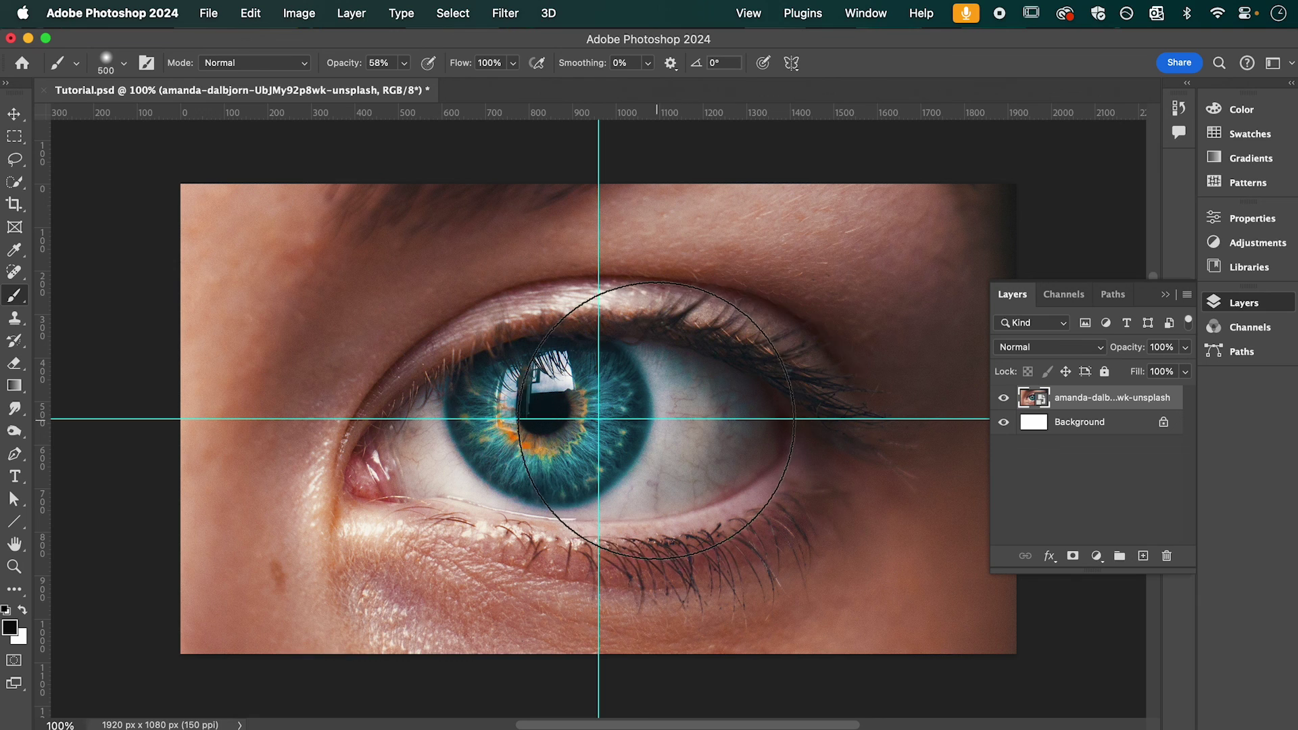
{"action": "key", "text": "v"}
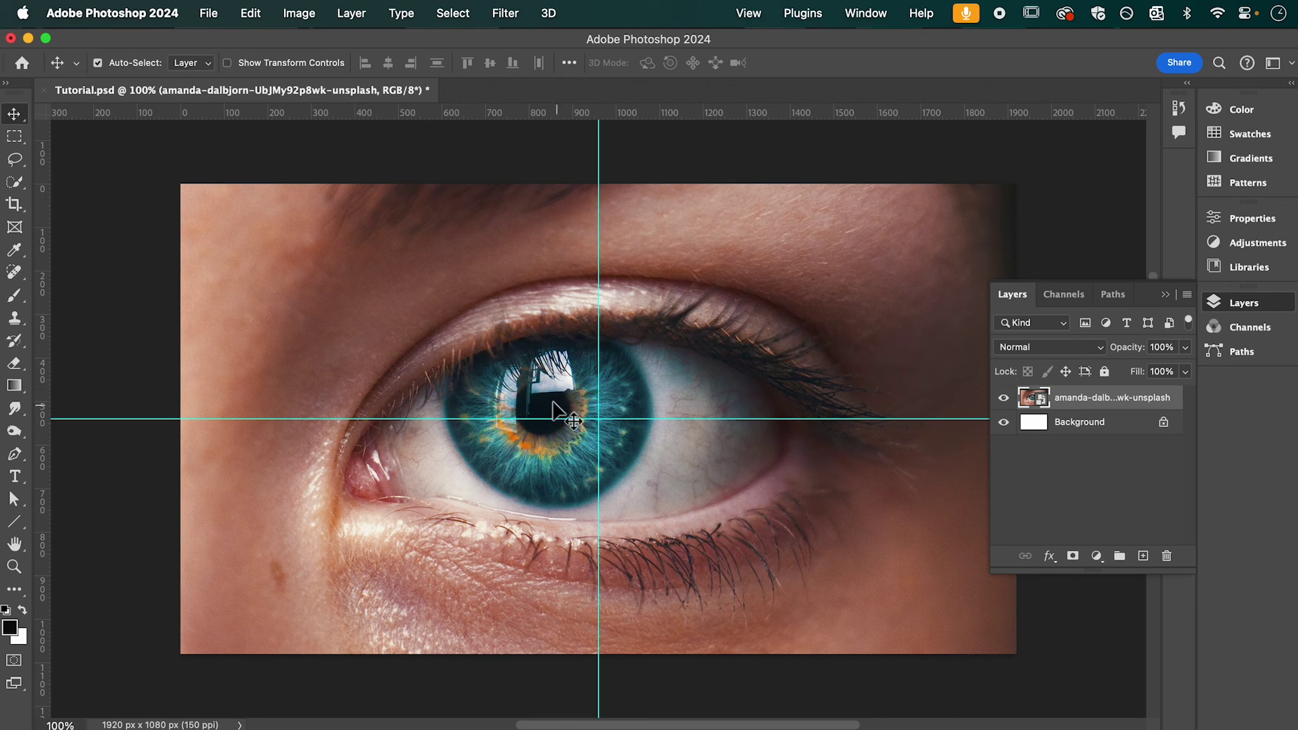
Drag the eye photo right so its pupil sits on the guide intersection.
{"action": "mouse_move", "coordinate": [696, 337]}
{"action": "left_mouse_down"}
{"action": "mouse_move", "coordinate": [740, 348]}
{"action": "mouse_move", "coordinate": [745, 335]}
{"action": "left_mouse_up"}
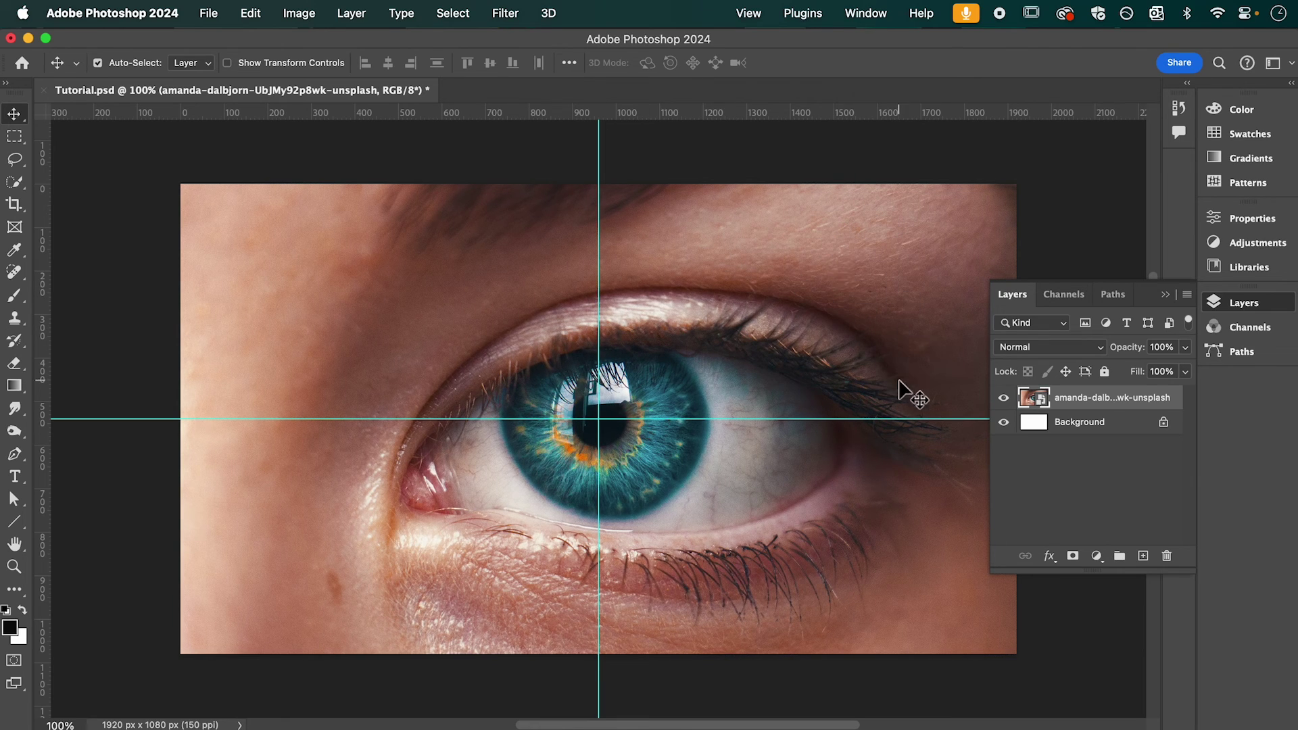
Flatten the image and convert the Background into an unlocked Layer 0.
{"action": "right_click", "coordinate": [1098, 409]}
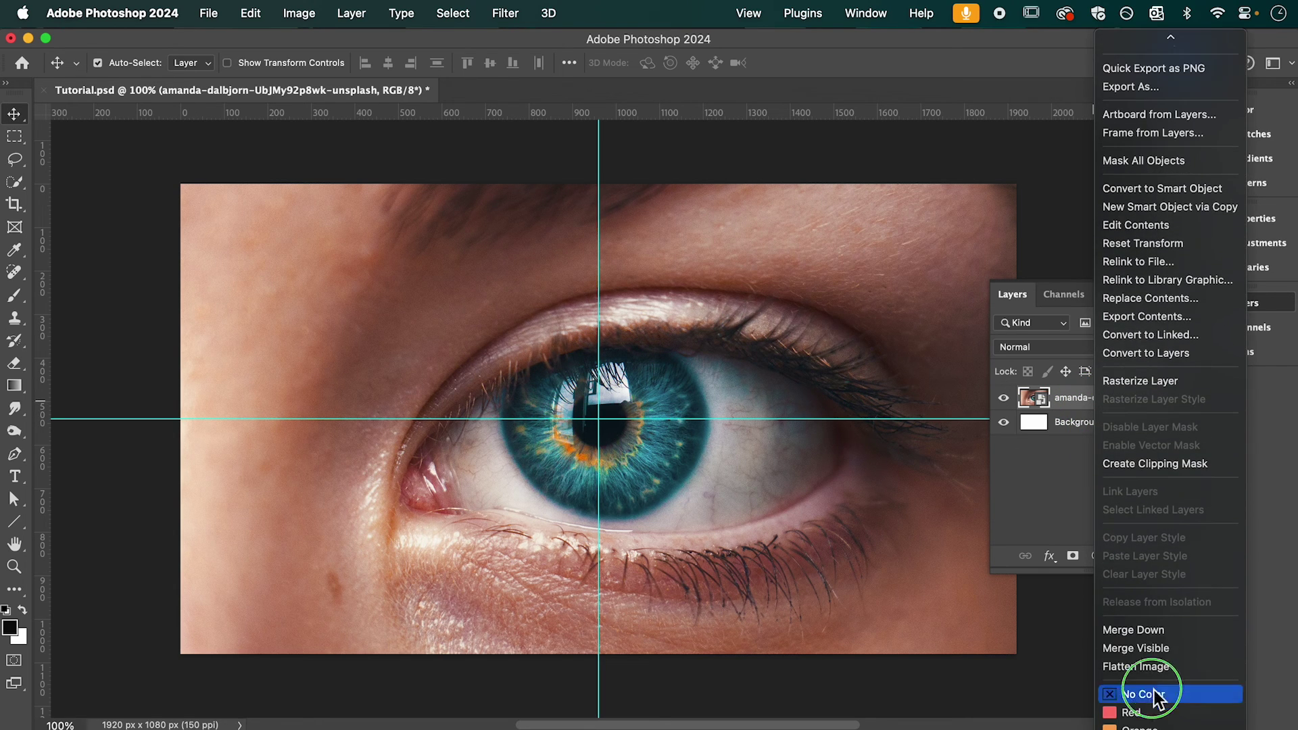
{"action": "left_click", "coordinate": [1137, 667]}
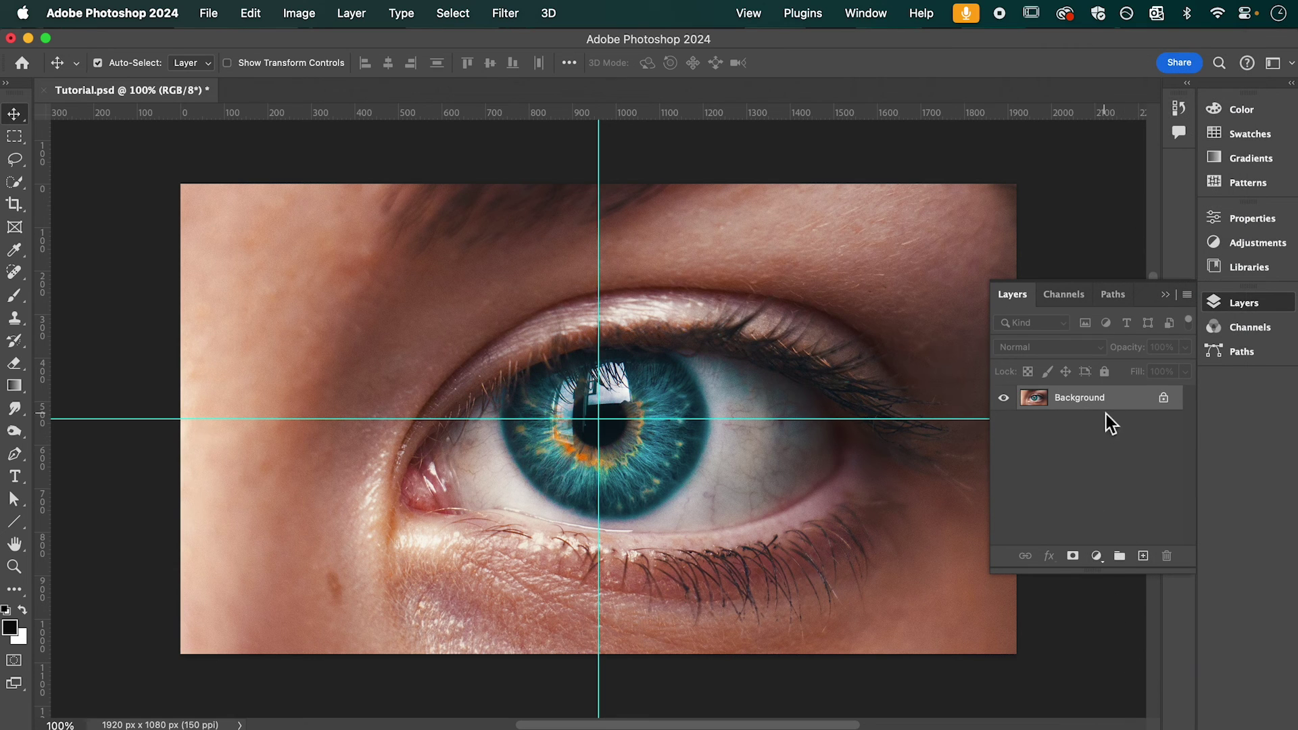
{"action": "double_click", "coordinate": [1131, 407]}
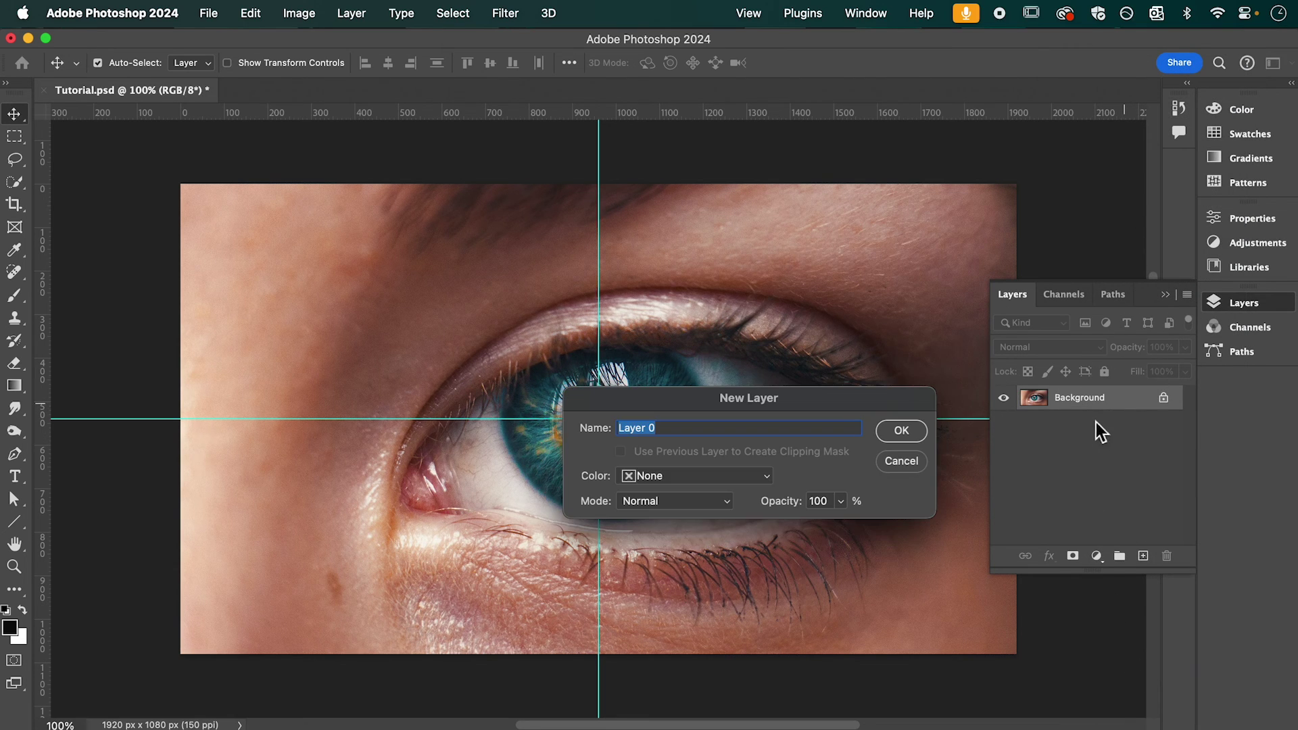
{"action": "left_click", "coordinate": [902, 431]}
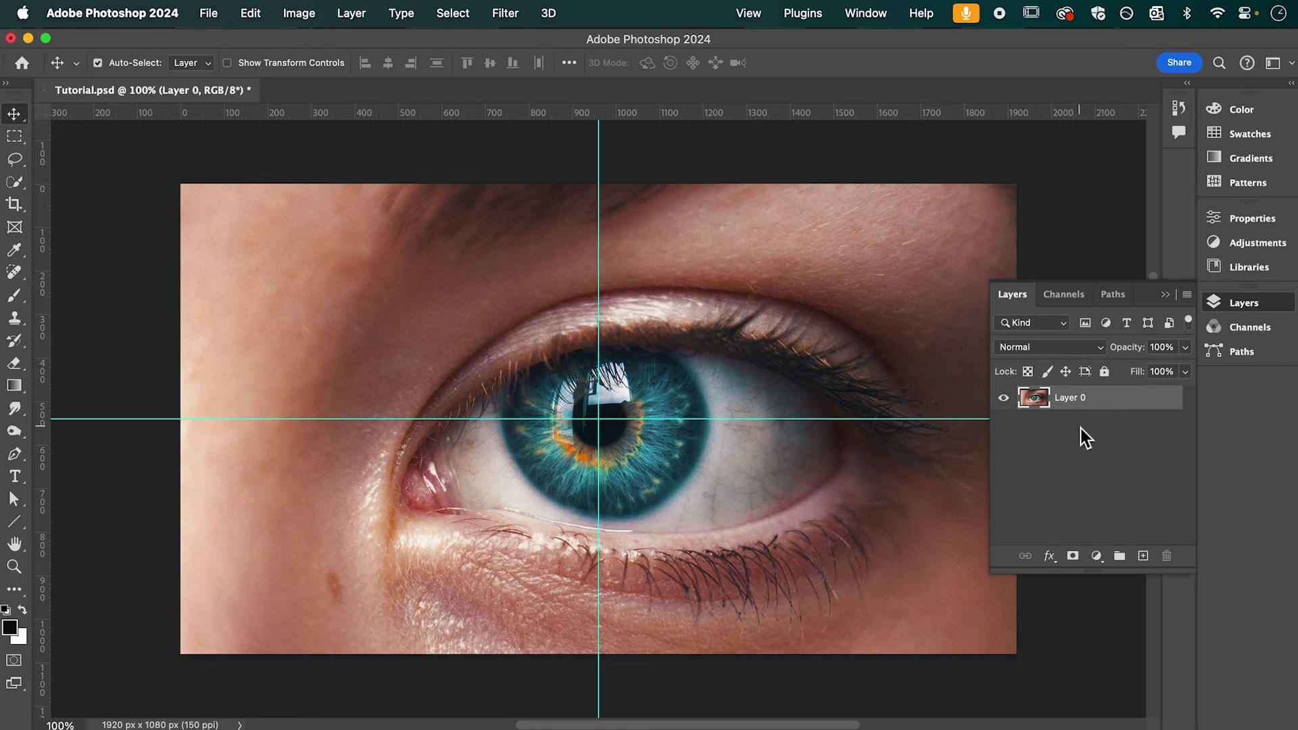
Duplicate Layer 0 twice as layer 2 and layer 3, and hide layer 3.
{"action": "right_click", "coordinate": [1116, 405]}
{"action": "left_click", "coordinate": [1139, 487]}
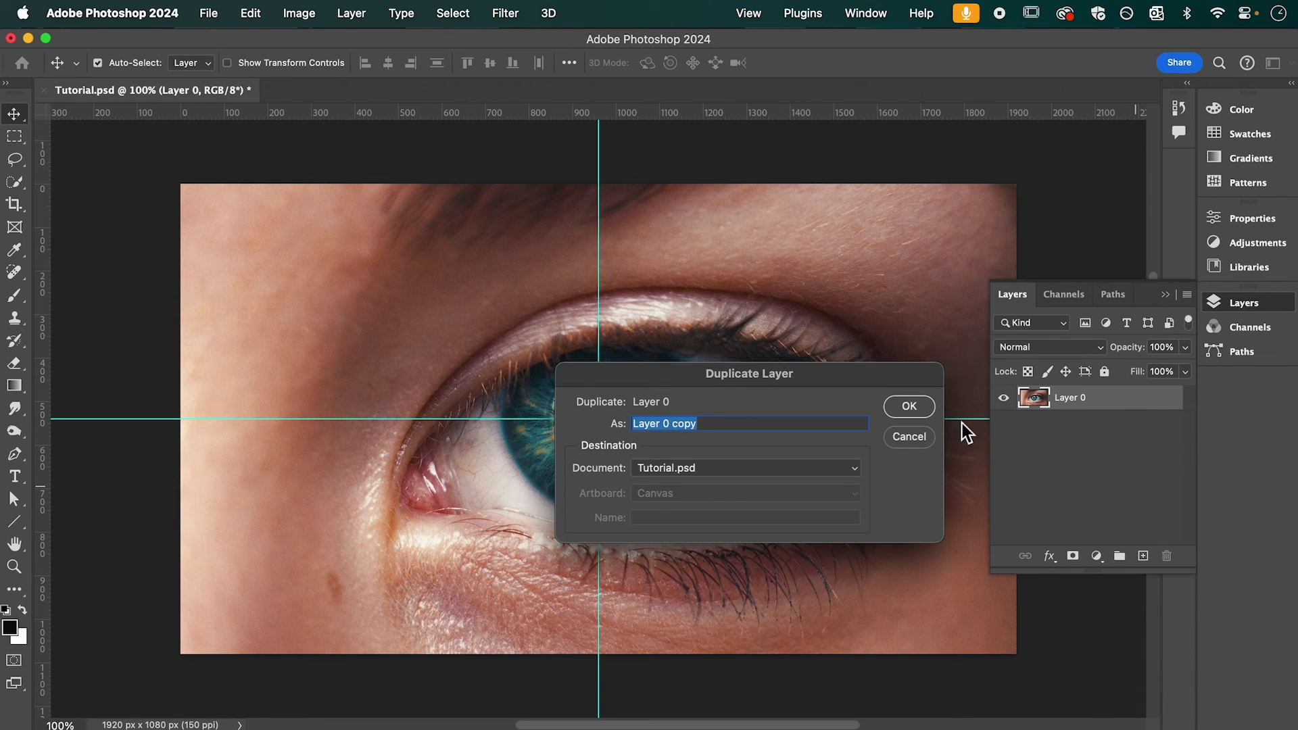
{"action": "type", "text": "layer 2"}
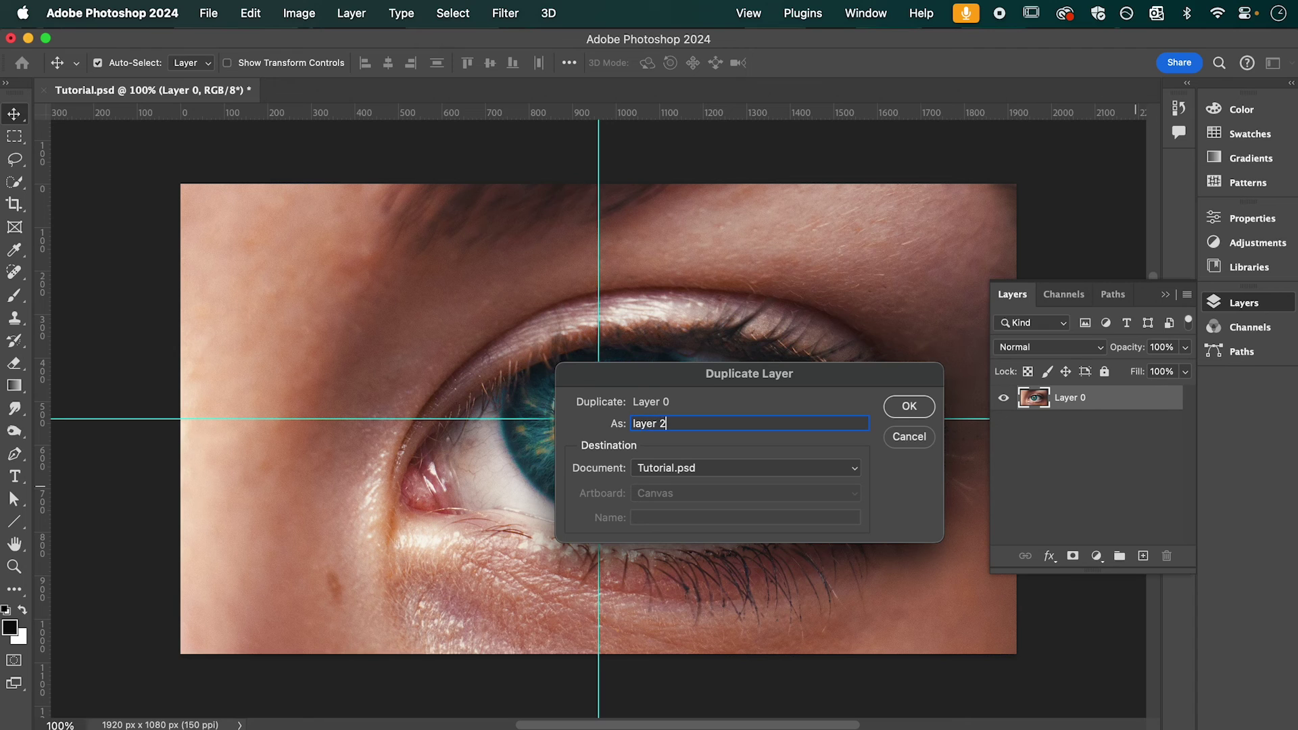
{"action": "key", "text": "Return"}
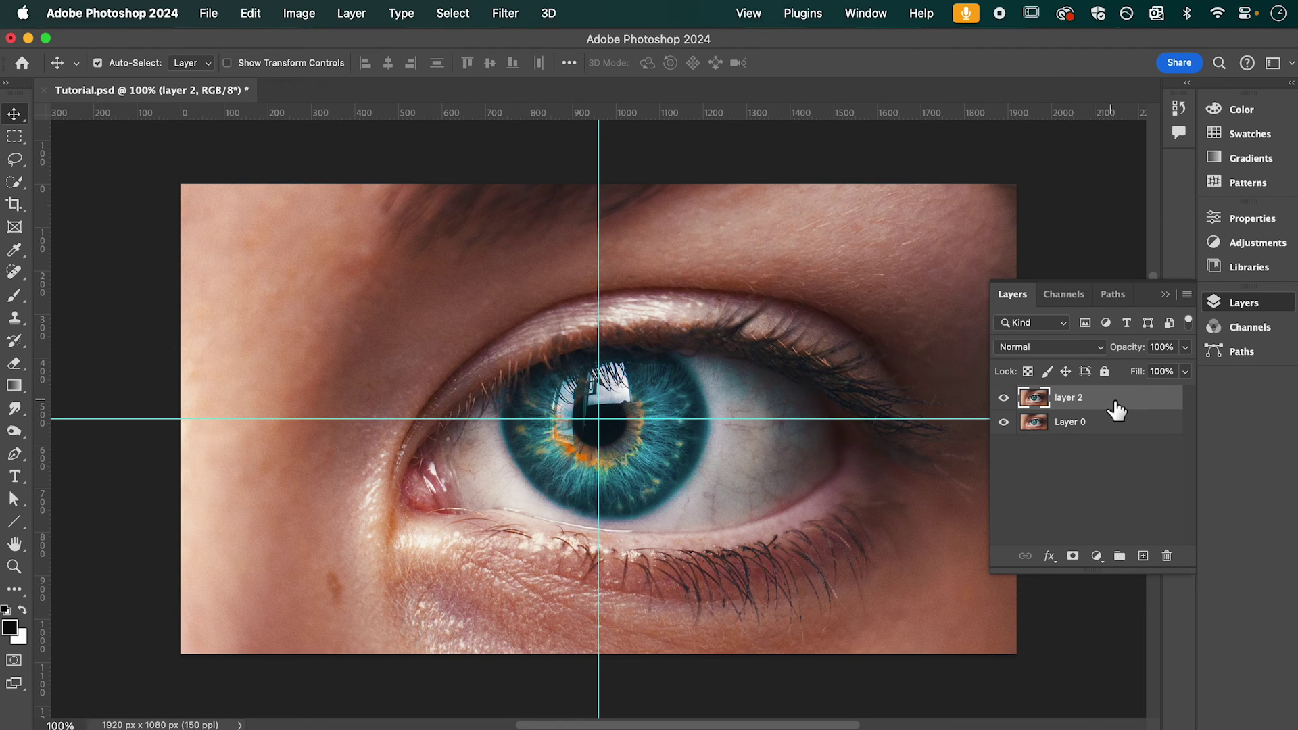
{"action": "right_click", "coordinate": [1115, 410]}
{"action": "left_click", "coordinate": [1136, 492]}
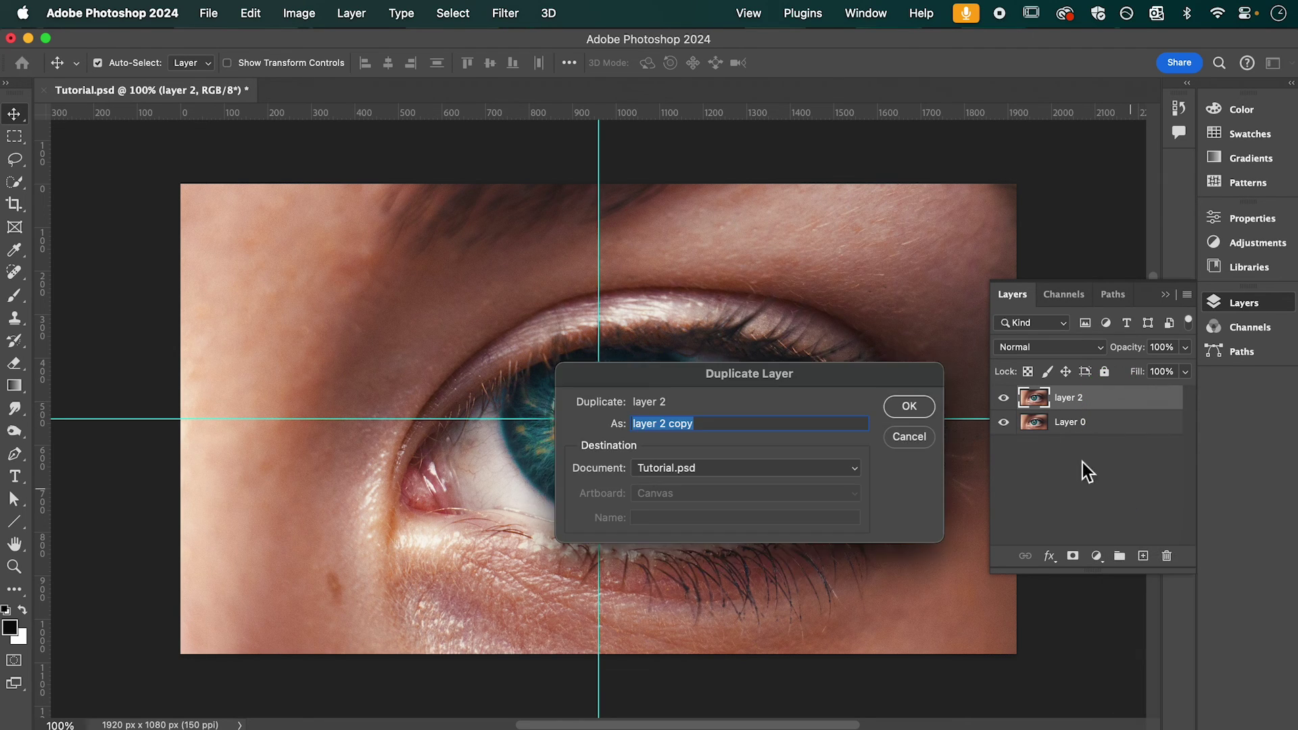
{"action": "key", "text": "Right"}
{"action": "key", "text": "Return"}
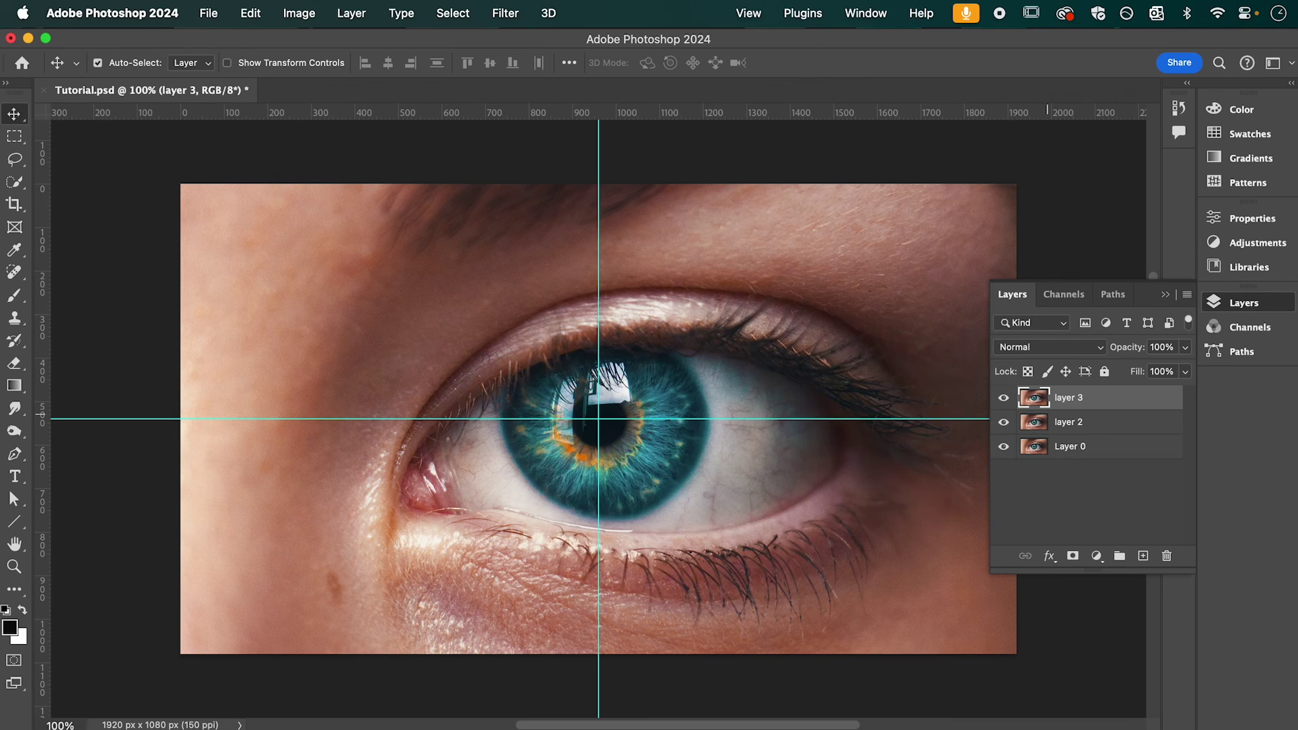
{"action": "left_click", "coordinate": [1004, 398]}
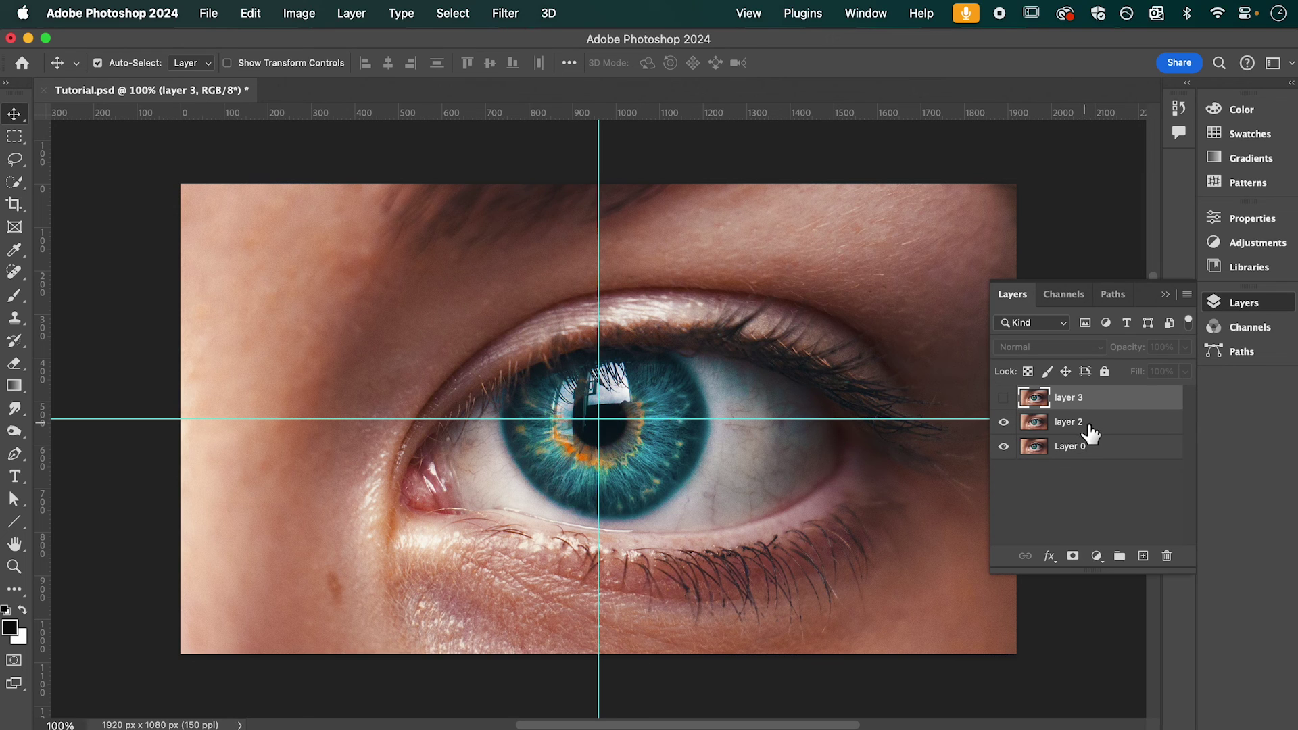
{"action": "left_click", "coordinate": [1092, 433]}
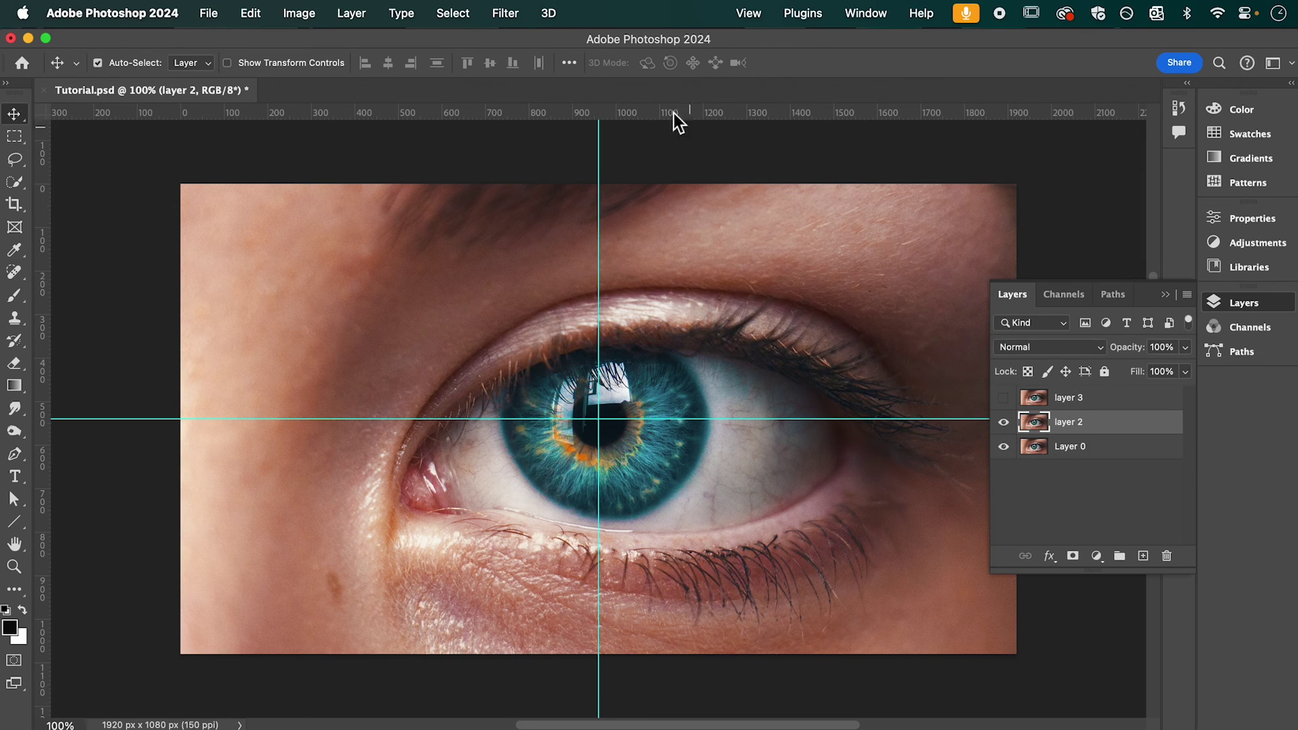
Set up a Spin Radial Blur with Amount 4 on layer 2.
{"action": "left_click", "coordinate": [513, 16]}
{"action": "mouse_move", "coordinate": [510, 259]}
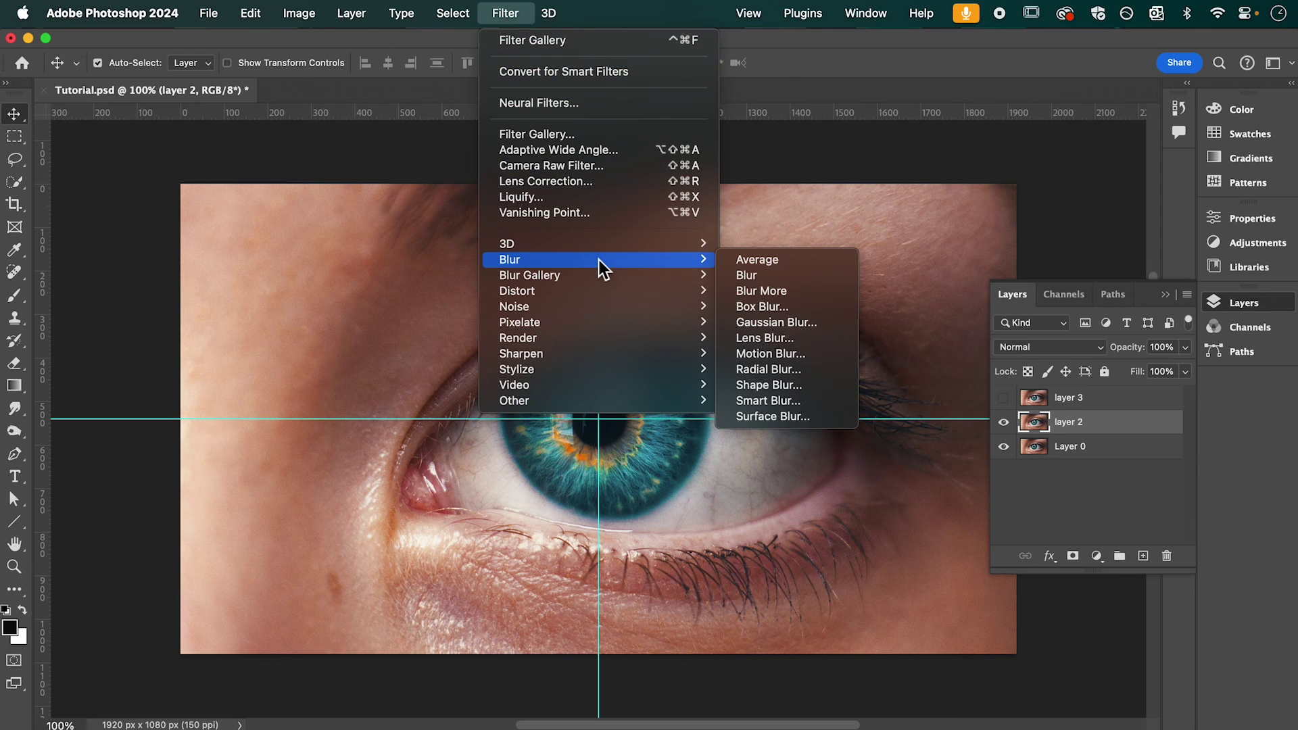
{"action": "left_click", "coordinate": [775, 367]}
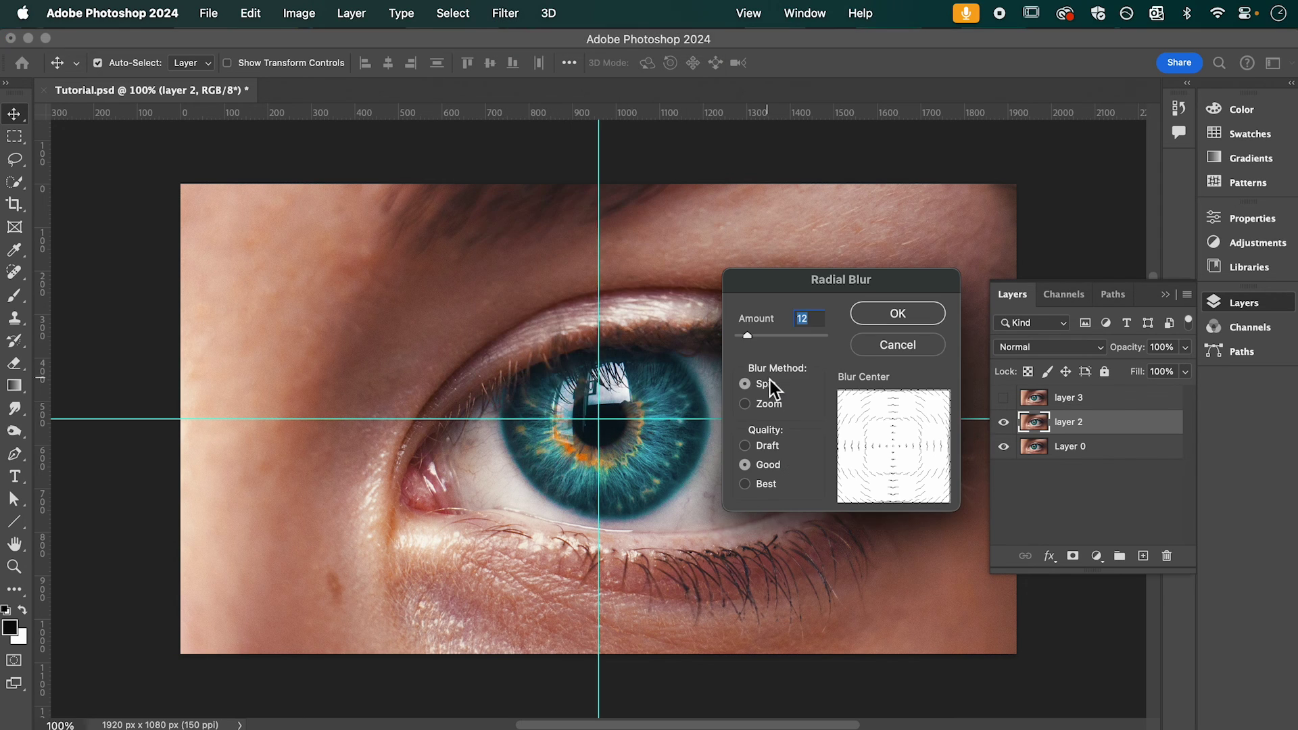
{"action": "left_click_drag", "start_coordinate": [835, 281], "coordinate": [833, 266]}
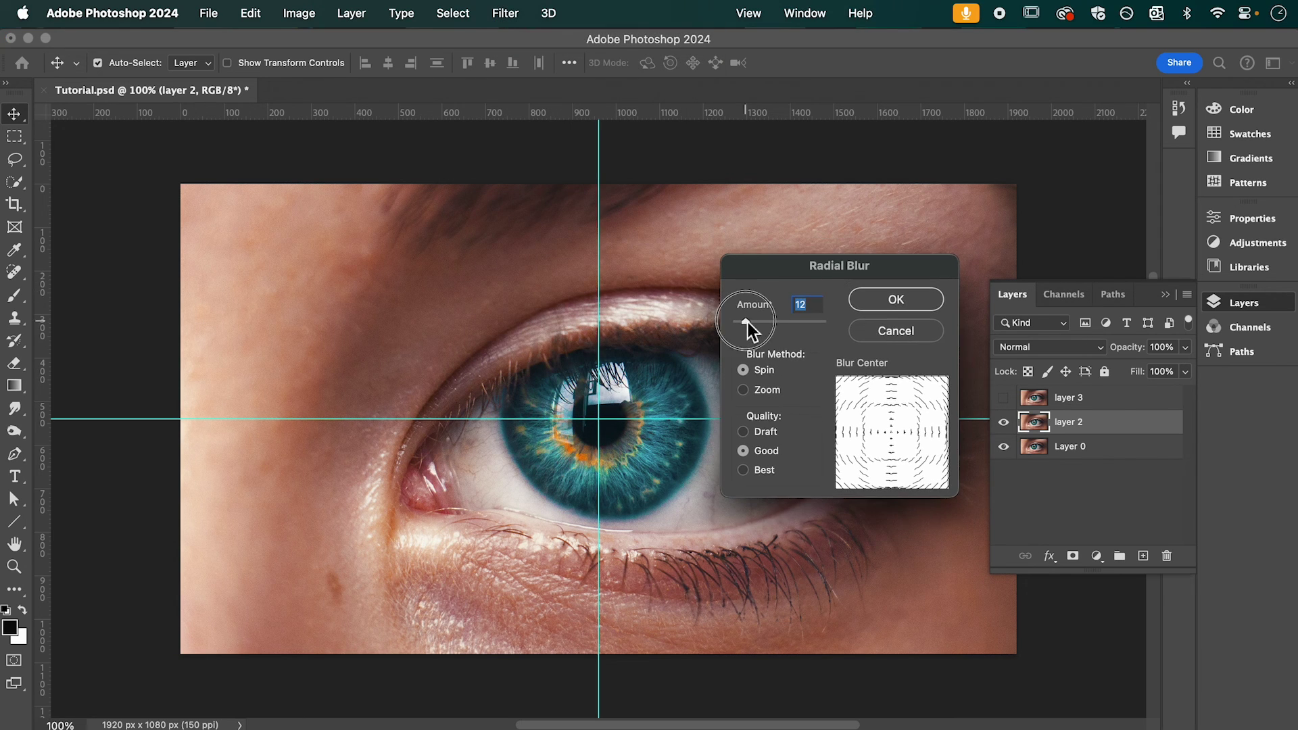
{"action": "left_click_drag", "start_coordinate": [748, 322], "coordinate": [741, 323]}
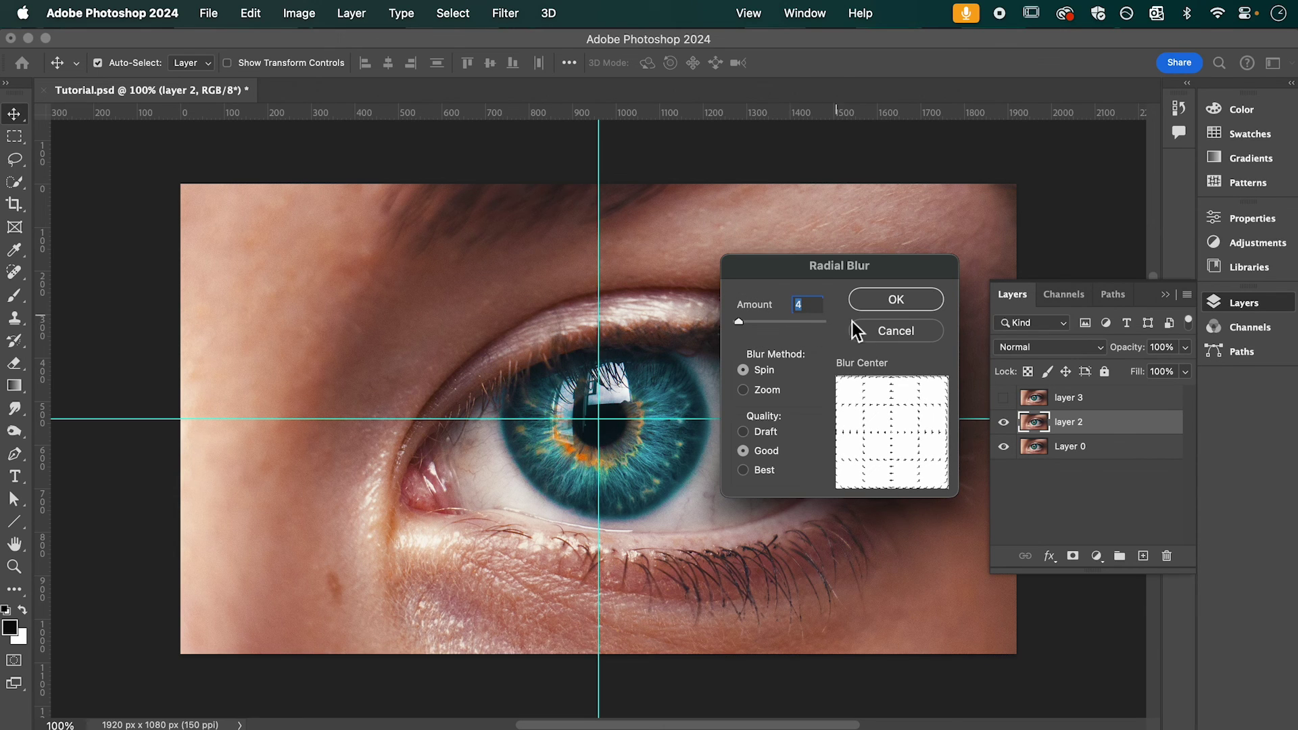
Apply the spin blur, then mask layer 2 and paint black over the iris.
{"action": "left_click", "coordinate": [897, 301]}
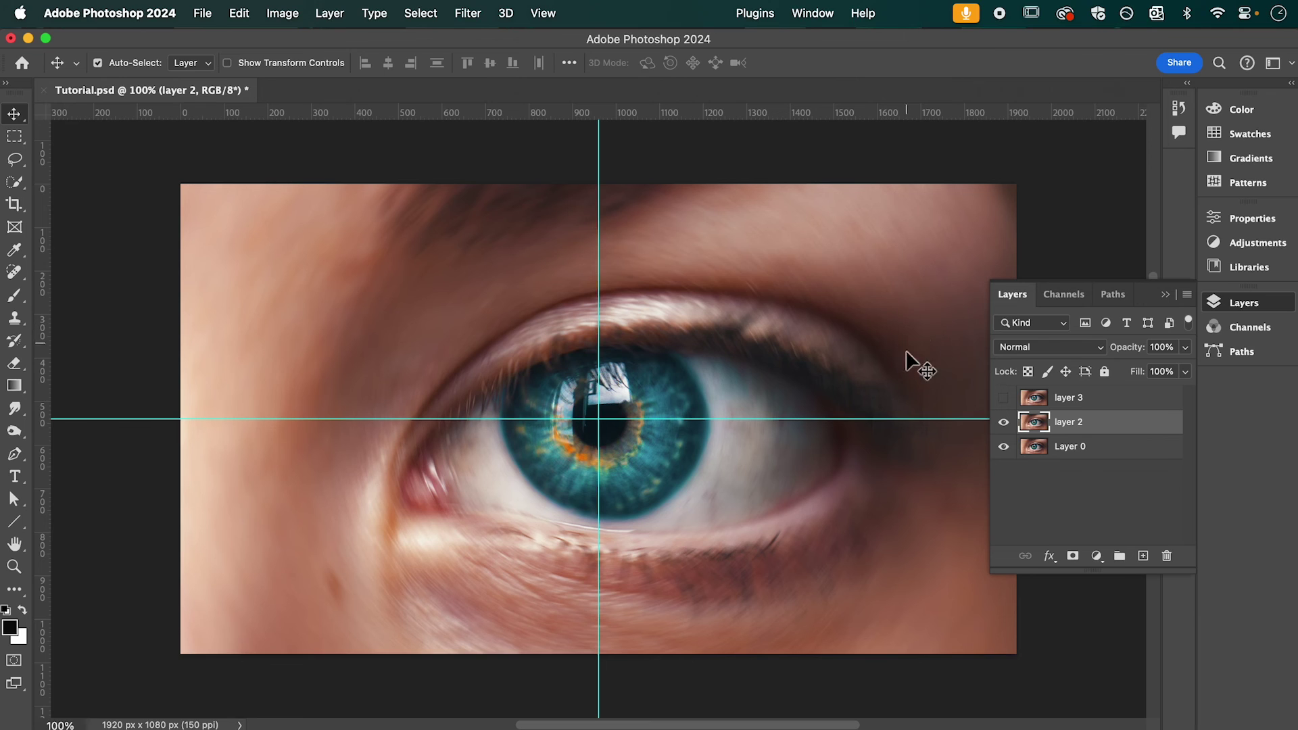
{"action": "left_click", "coordinate": [1073, 556]}
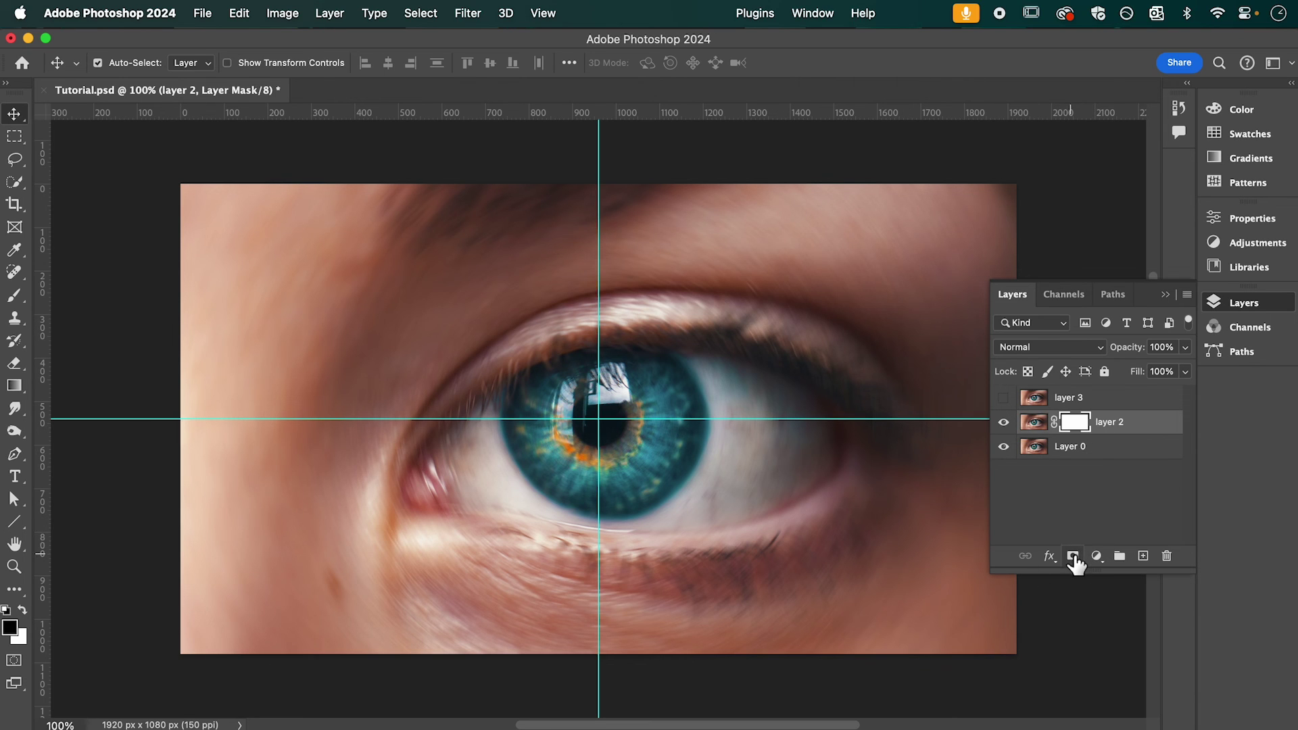
{"action": "left_click", "coordinate": [15, 297]}
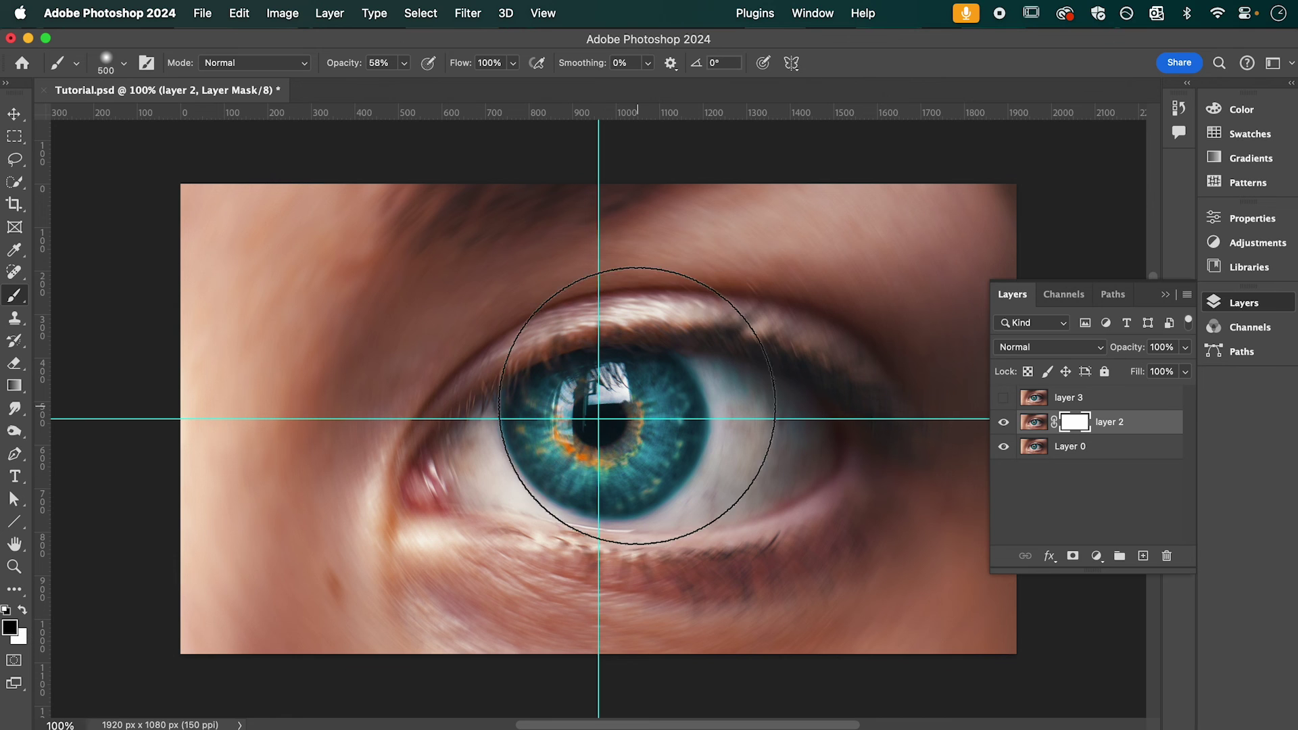
{"action": "mouse_move", "coordinate": [623, 406]}
{"action": "left_mouse_down"}
{"action": "mouse_move", "coordinate": [585, 412]}
{"action": "mouse_move", "coordinate": [675, 430]}
{"action": "mouse_move", "coordinate": [516, 435]}
{"action": "mouse_move", "coordinate": [740, 378]}
{"action": "mouse_move", "coordinate": [580, 464]}
{"action": "mouse_move", "coordinate": [694, 430]}
{"action": "mouse_move", "coordinate": [597, 400]}
{"action": "mouse_move", "coordinate": [559, 430]}
{"action": "mouse_move", "coordinate": [591, 173]}
{"action": "mouse_move", "coordinate": [561, 626]}
{"action": "mouse_move", "coordinate": [580, 622]}
{"action": "mouse_move", "coordinate": [599, 383]}
{"action": "mouse_move", "coordinate": [634, 421]}
{"action": "left_mouse_up"}
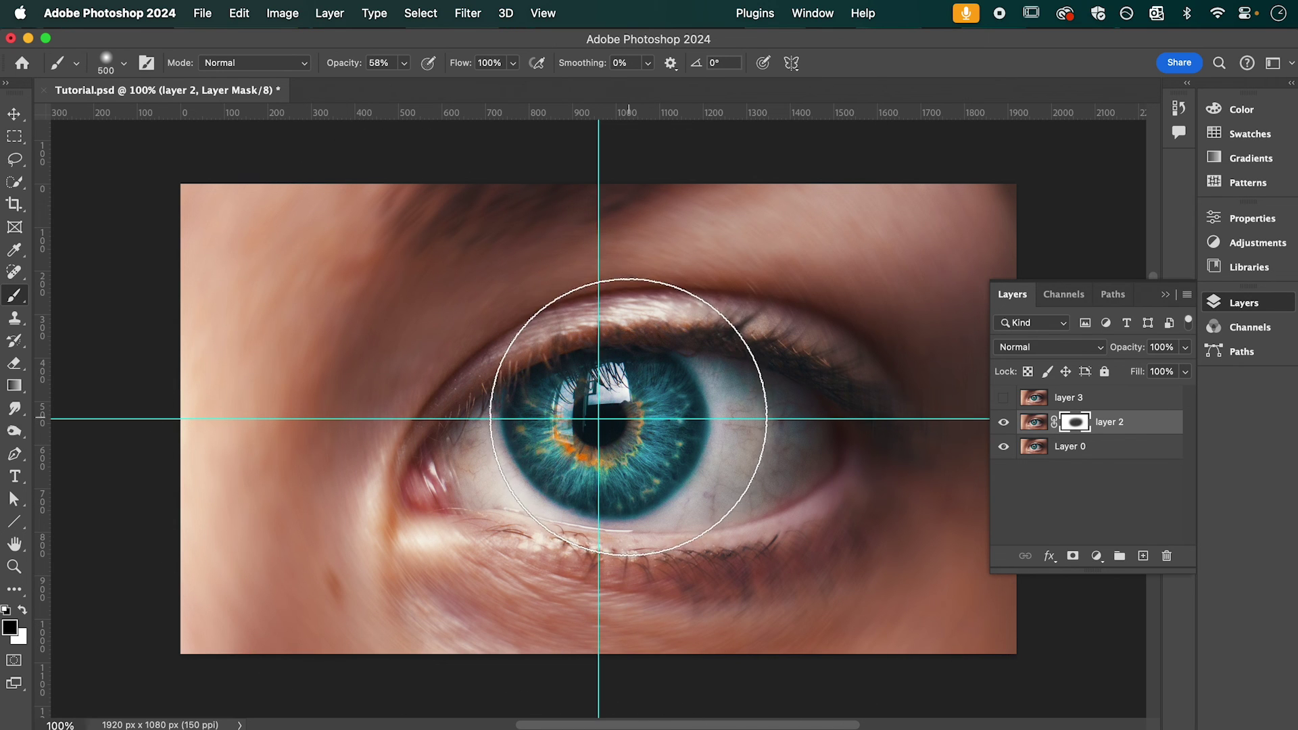
Show layer 3 and apply a Spin Radial Blur of amount 11 to it.
{"action": "left_click", "coordinate": [1066, 403]}
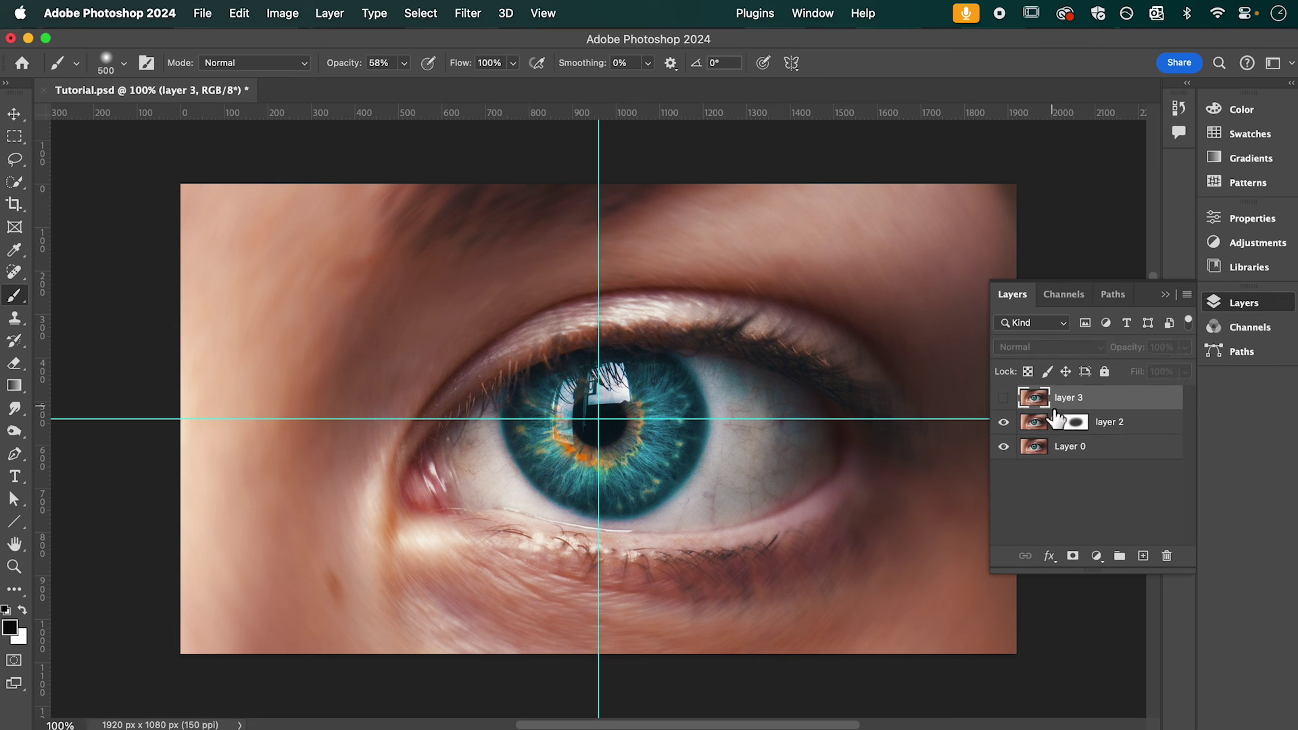
{"action": "left_click", "coordinate": [1004, 398]}
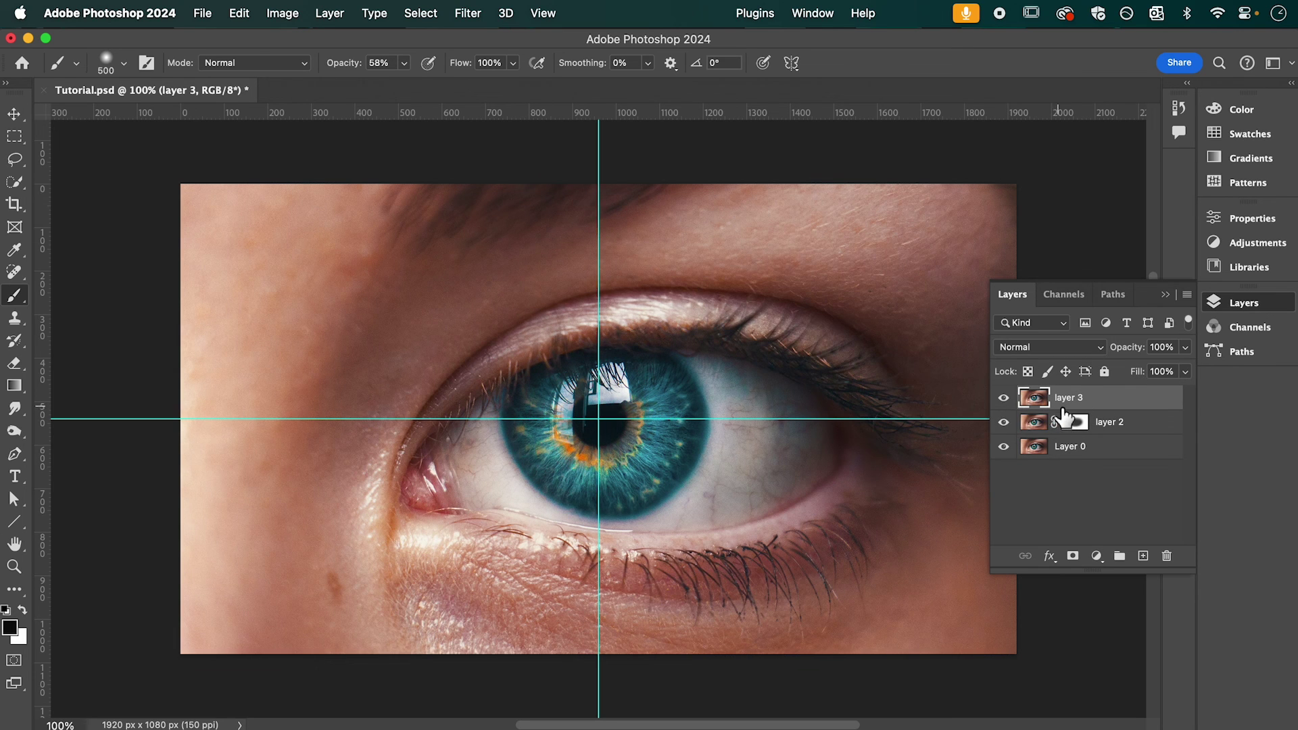
{"action": "left_click", "coordinate": [468, 13]}
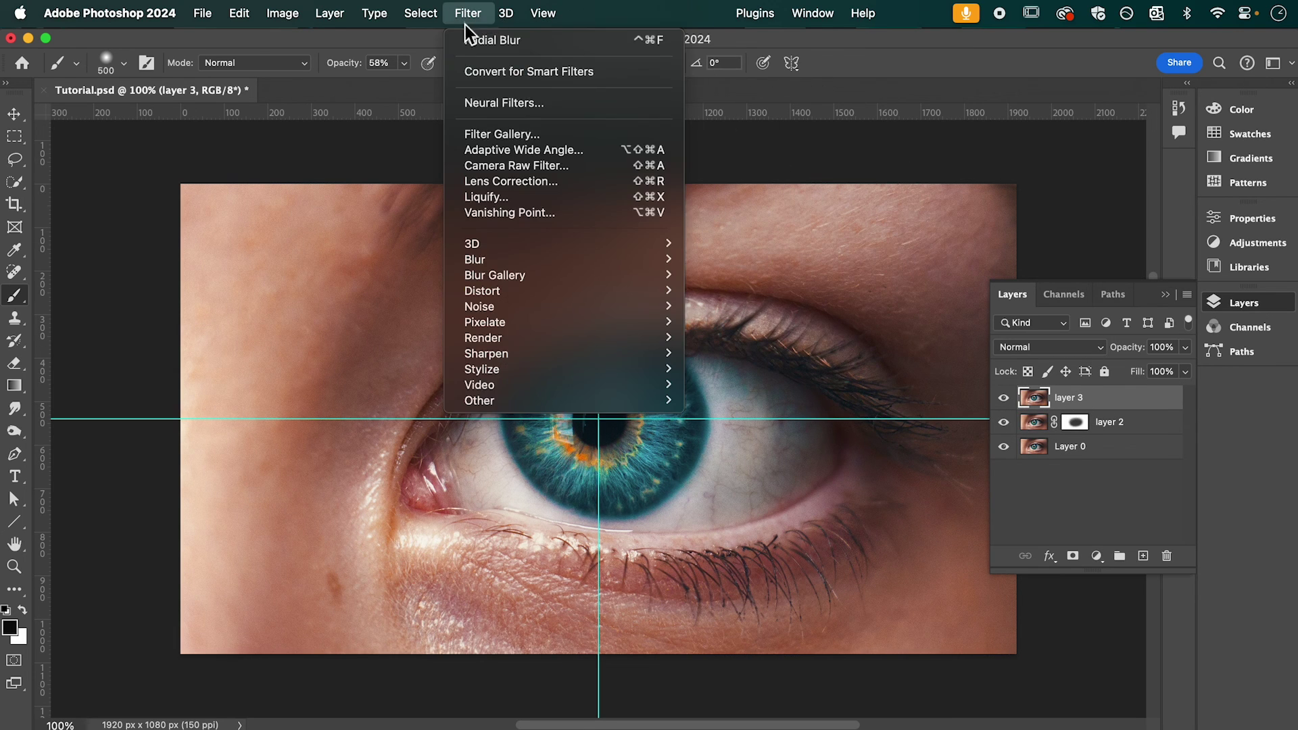
{"action": "mouse_move", "coordinate": [548, 259]}
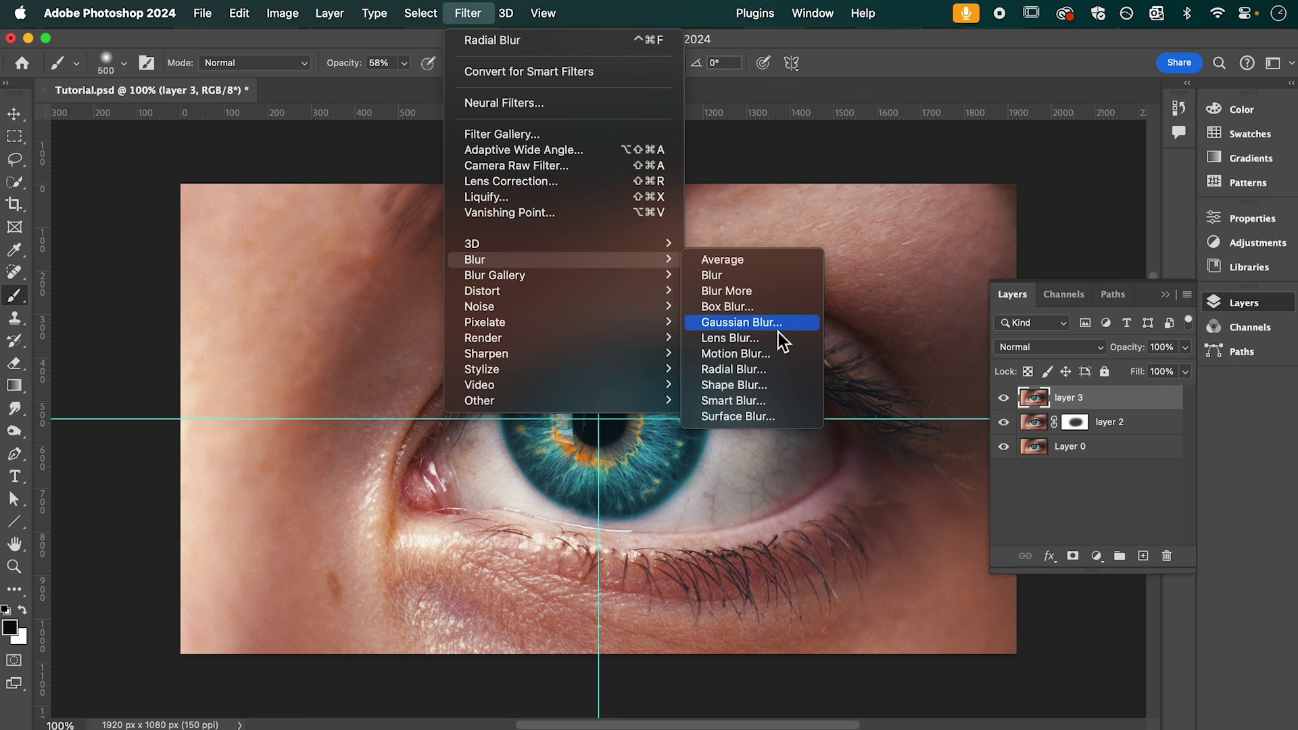
{"action": "left_click", "coordinate": [758, 368]}
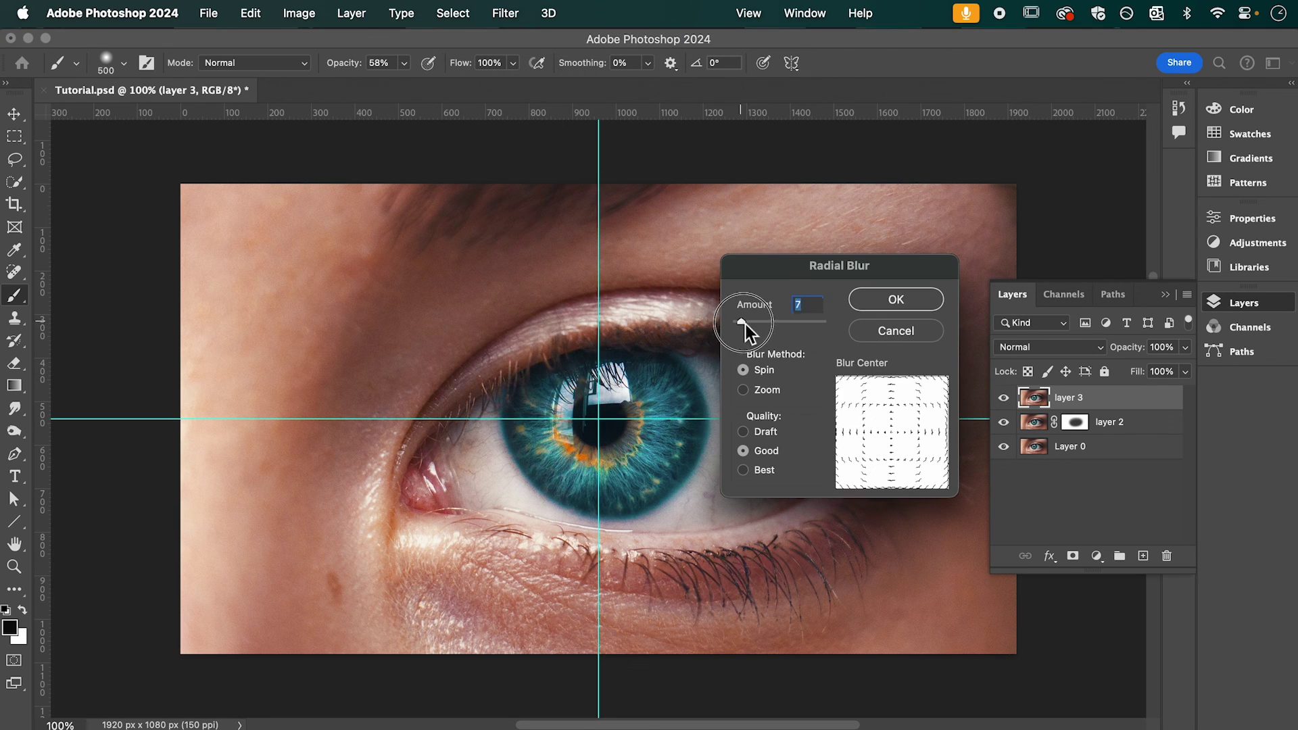
{"action": "left_click_drag", "start_coordinate": [742, 325], "coordinate": [746, 326]}
{"action": "left_click", "coordinate": [898, 304]}
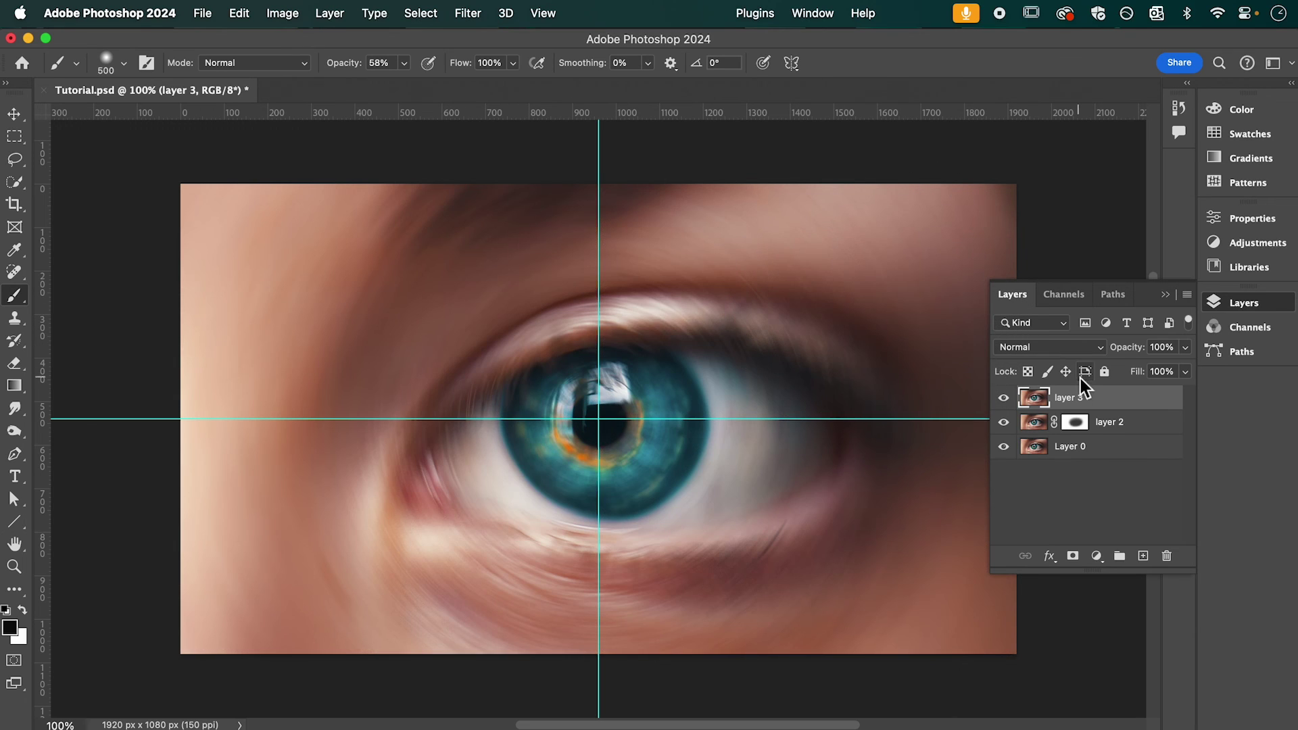
Mask layer 3 and paint out its blur over the iris, then select all three layers.
{"action": "left_click", "coordinate": [1073, 556]}
{"action": "mouse_move", "coordinate": [580, 435]}
{"action": "left_mouse_down"}
{"action": "mouse_move", "coordinate": [560, 445]}
{"action": "mouse_move", "coordinate": [595, 420]}
{"action": "mouse_move", "coordinate": [672, 440]}
{"action": "mouse_move", "coordinate": [539, 419]}
{"action": "mouse_move", "coordinate": [629, 399]}
{"action": "mouse_move", "coordinate": [594, 449]}
{"action": "mouse_move", "coordinate": [582, 368]}
{"action": "mouse_move", "coordinate": [478, 463]}
{"action": "mouse_move", "coordinate": [640, 443]}
{"action": "mouse_move", "coordinate": [776, 376]}
{"action": "left_mouse_up"}
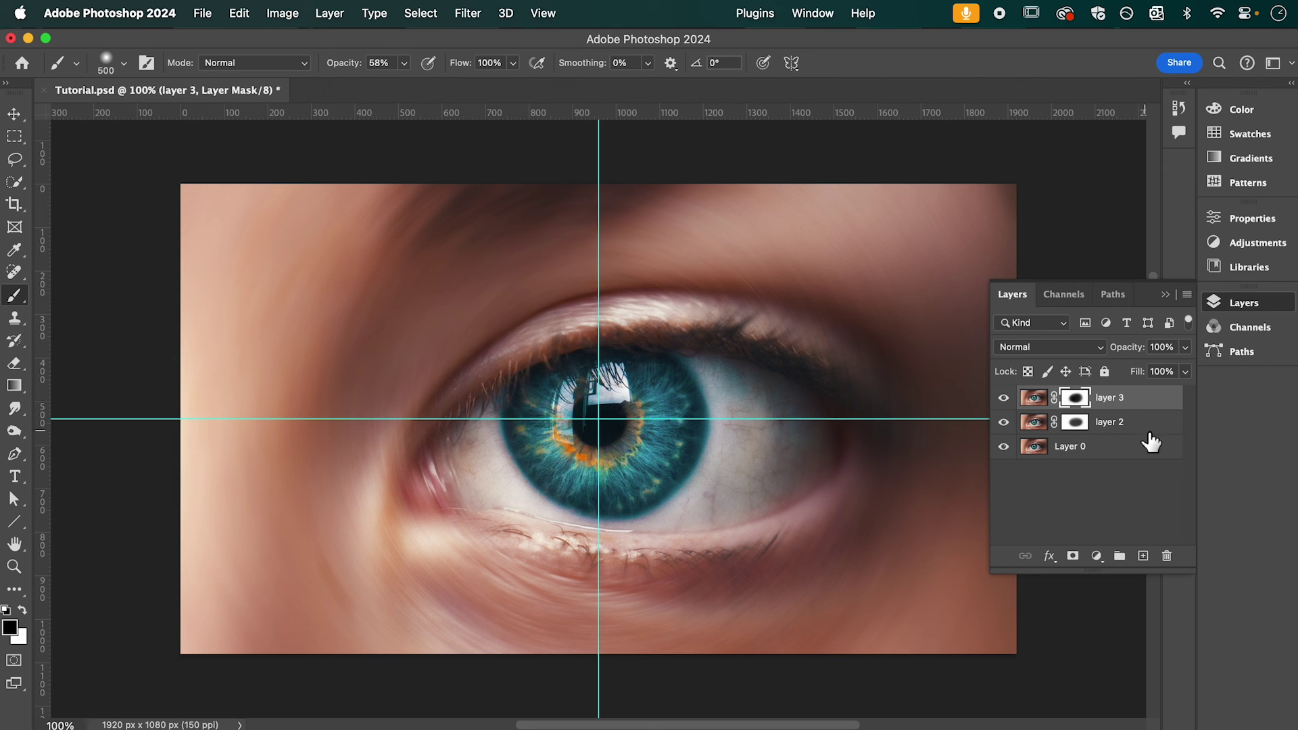
{"action": "left_click", "coordinate": [1148, 457], "text": "shift"}
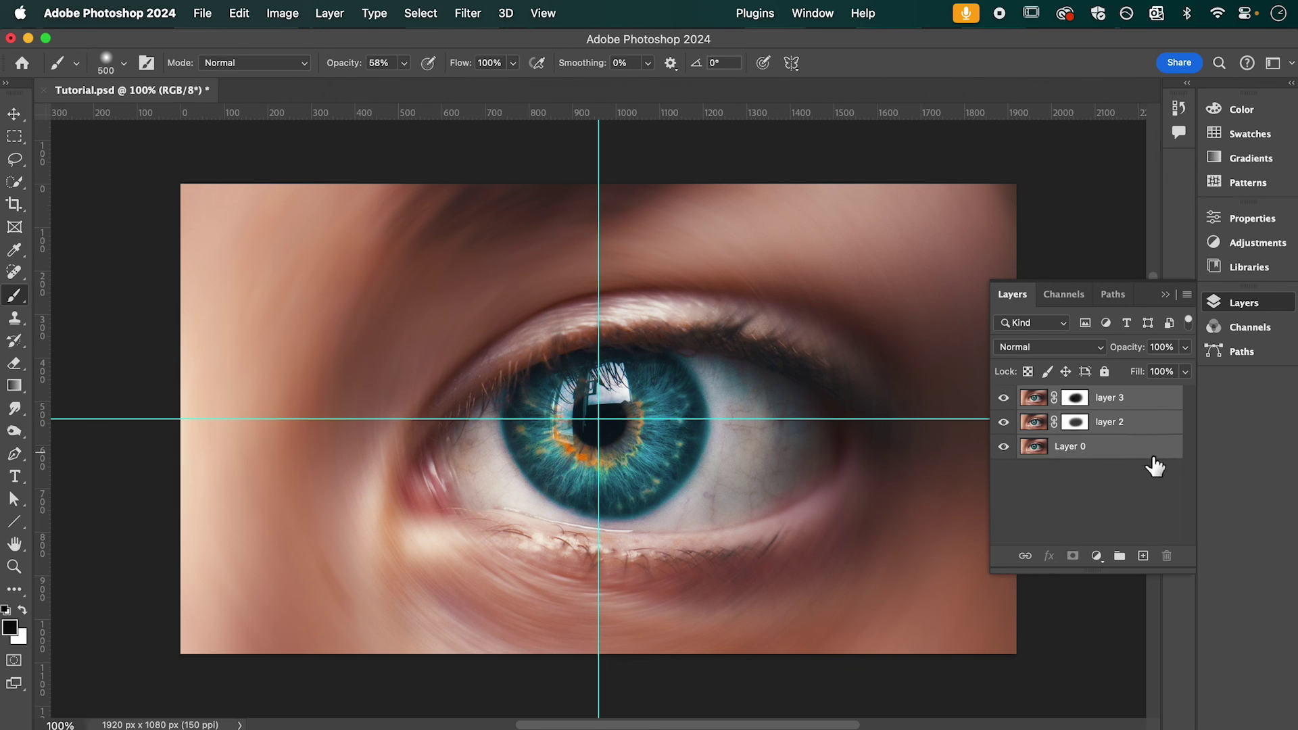
Duplicate layers 3, 2 and 0 and merge the copies into 'layer 3 copy'.
{"action": "right_click", "coordinate": [1144, 451]}
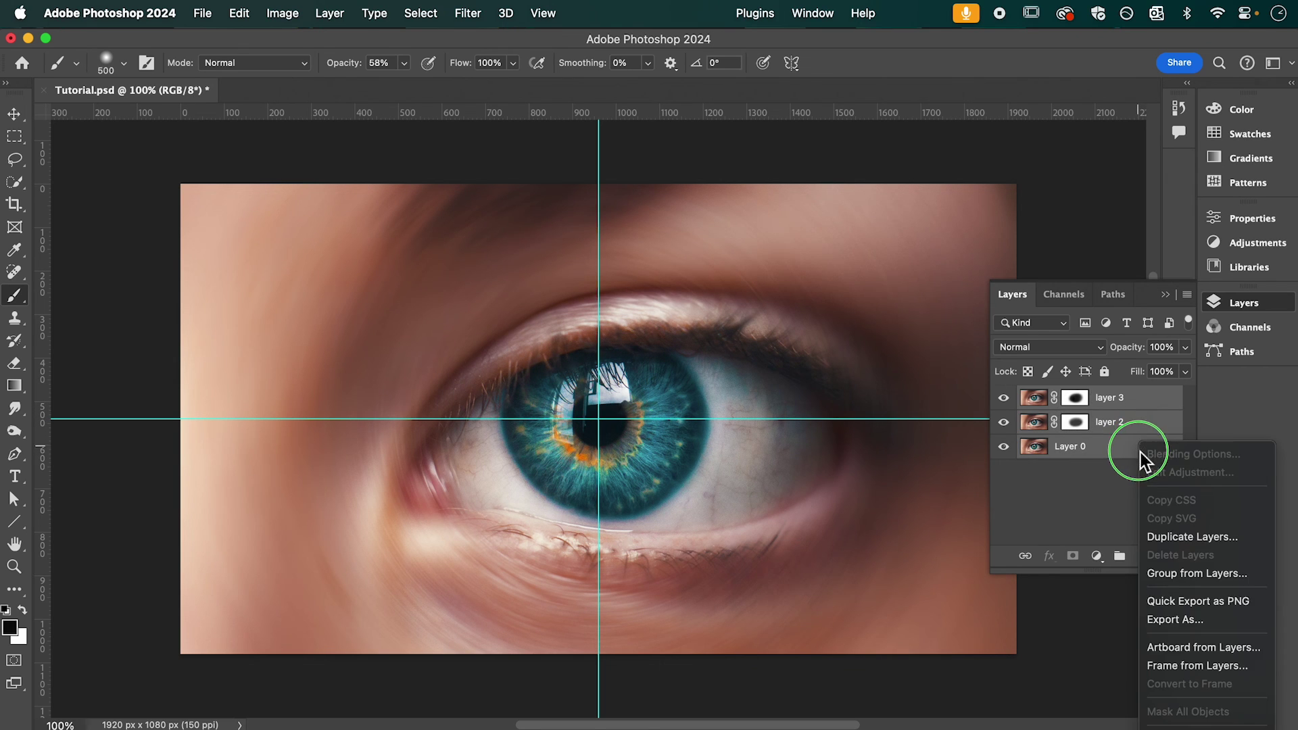
{"action": "left_click", "coordinate": [1161, 538]}
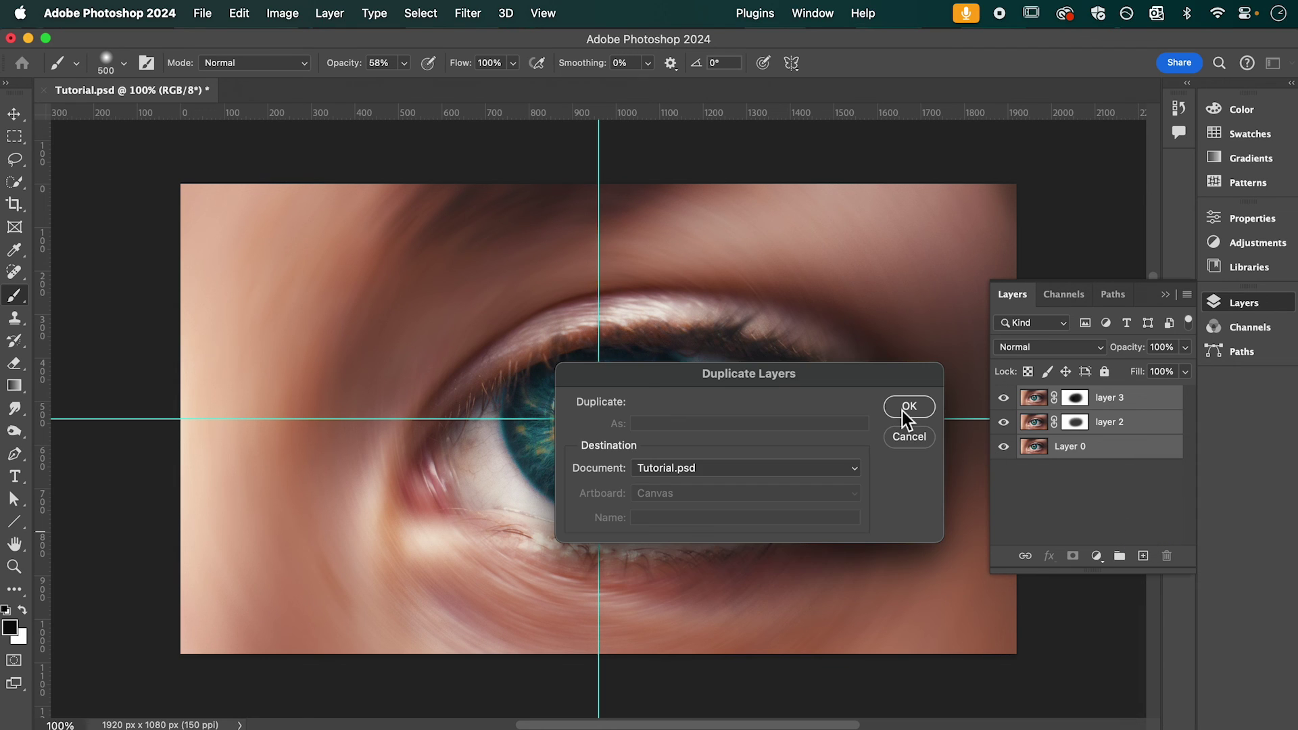
{"action": "left_click", "coordinate": [906, 409]}
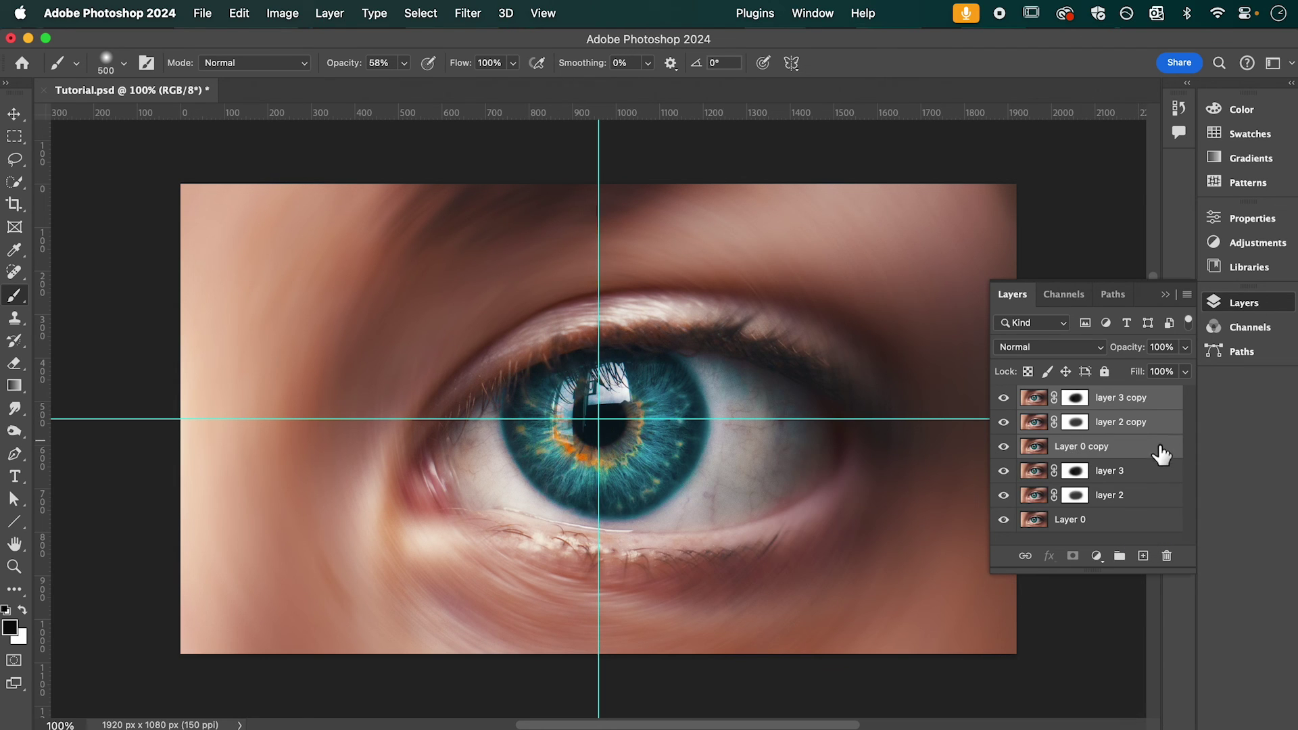
{"action": "right_click", "coordinate": [1166, 456]}
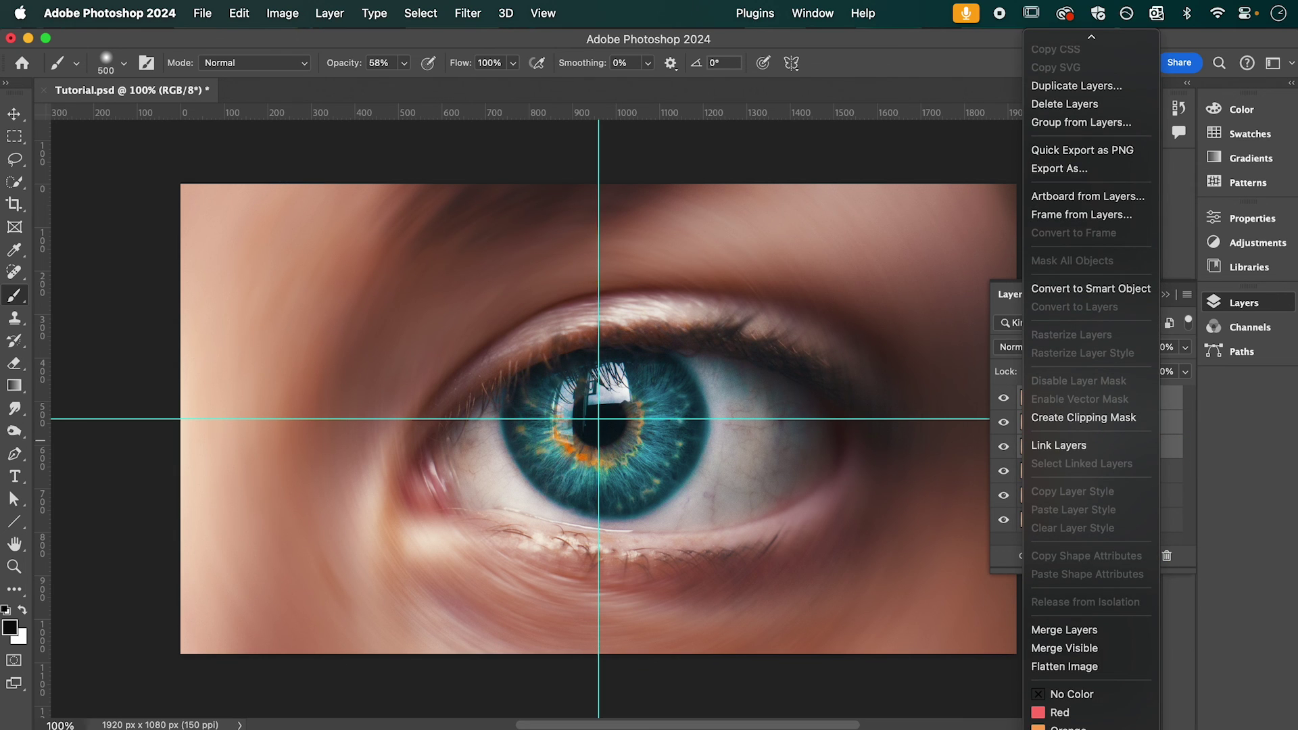
{"action": "left_click", "coordinate": [1096, 630]}
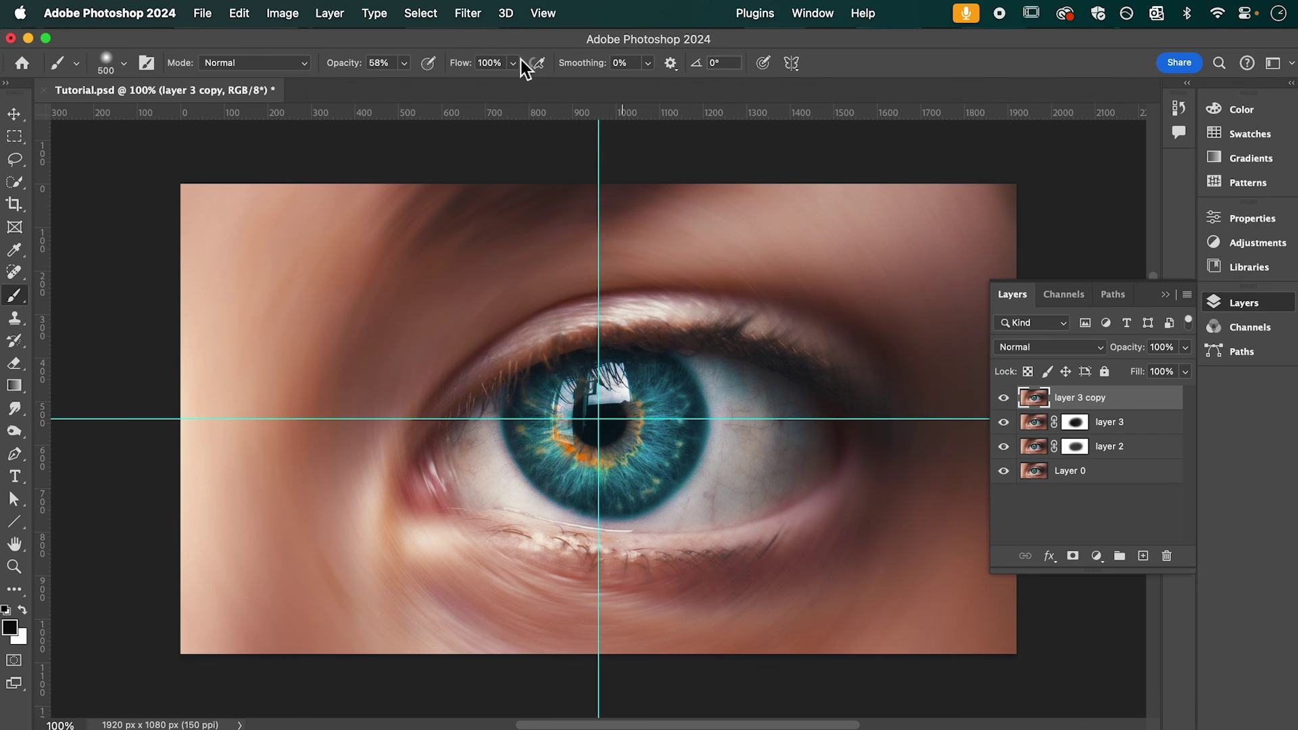
Preview the Sketch > Halftone Pattern filter on the merged layer in the Filter Gallery.
{"action": "left_click", "coordinate": [469, 15]}
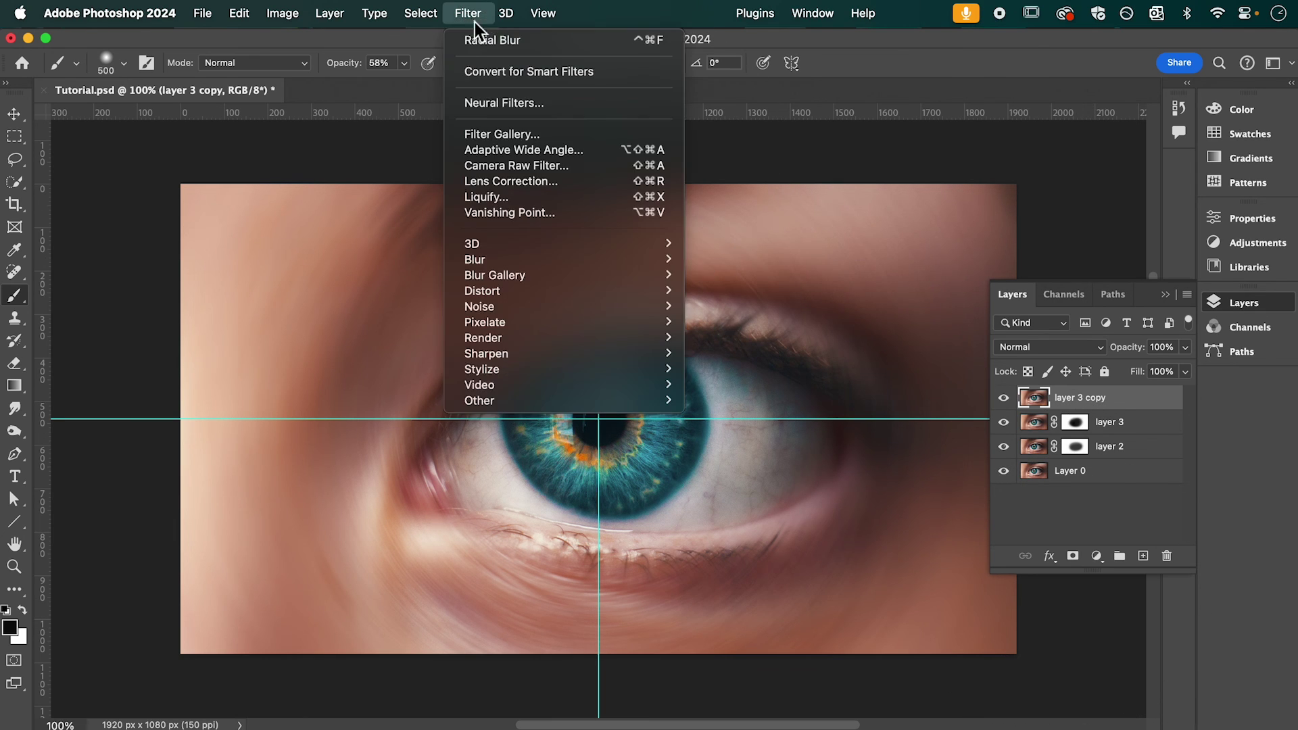
{"action": "left_click", "coordinate": [534, 135]}
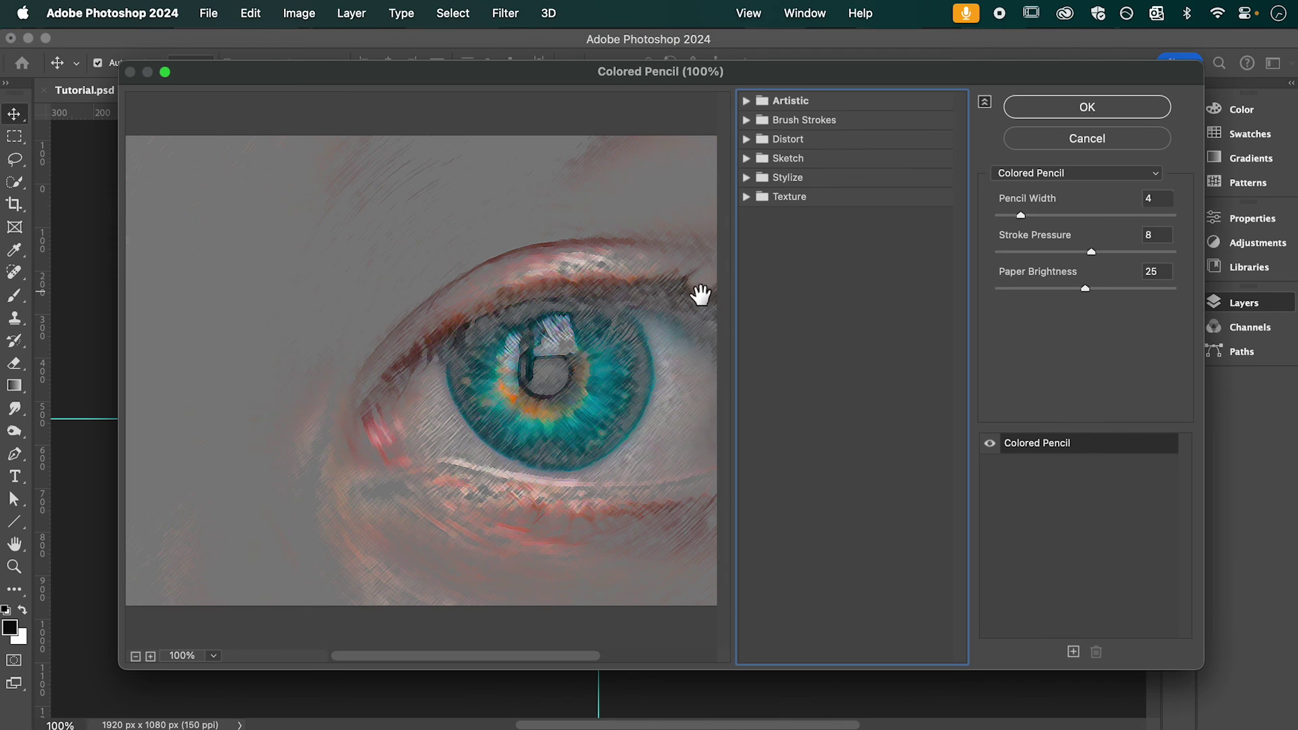
{"action": "left_click", "coordinate": [748, 160]}
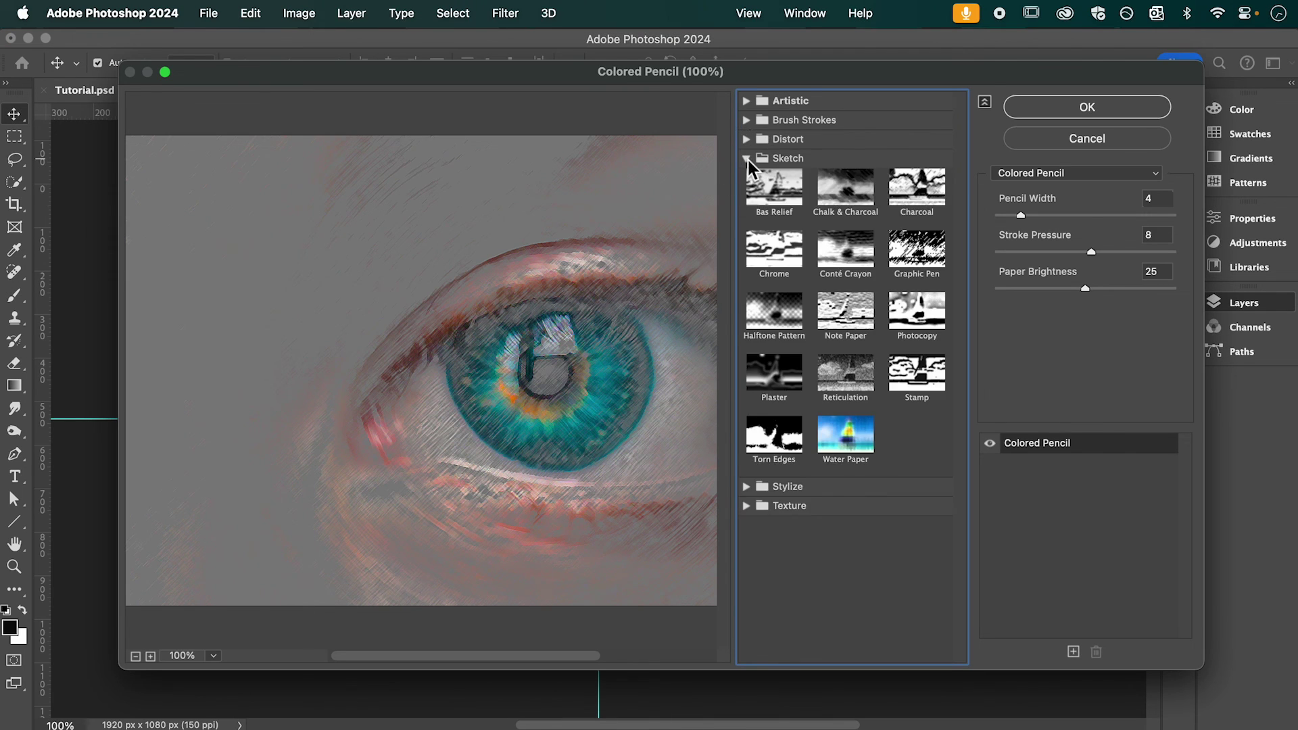
{"action": "left_click", "coordinate": [778, 316]}
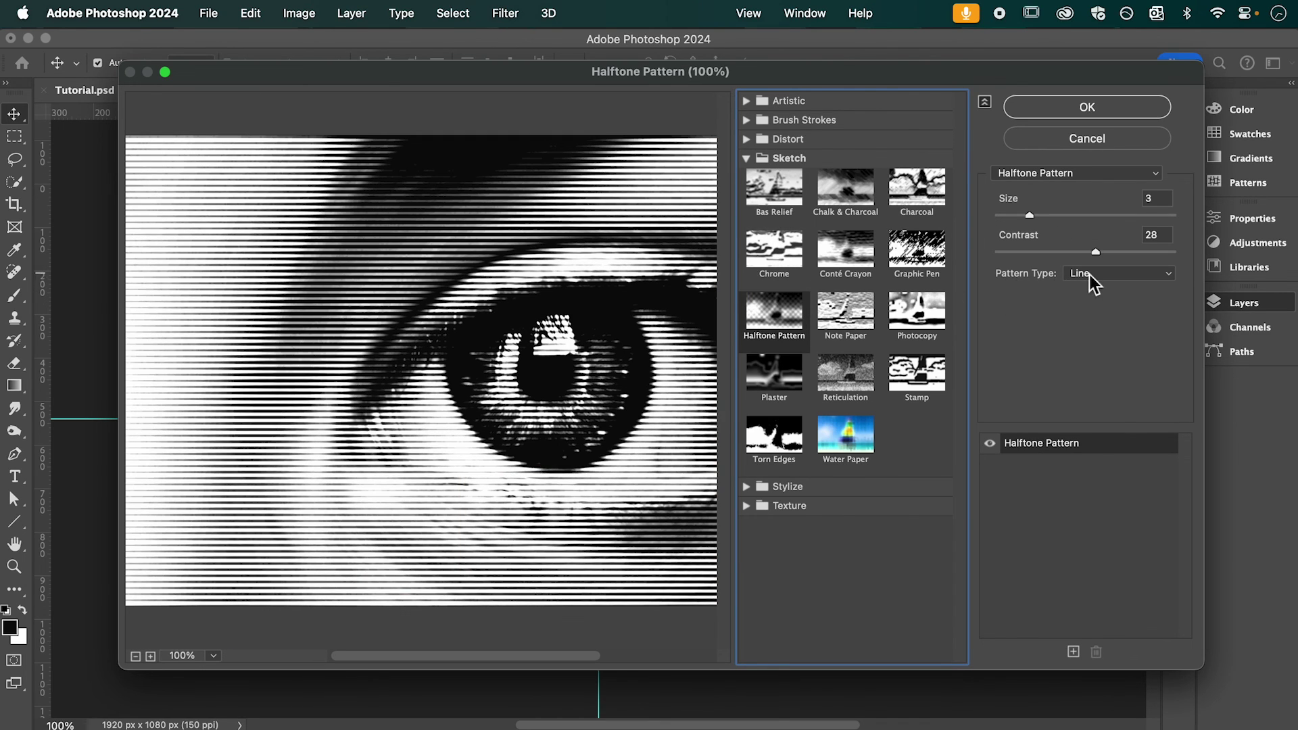
Set the Halftone Pattern to Circle type with size 3 and contrast 30.
{"action": "left_click", "coordinate": [1090, 275]}
{"action": "left_click", "coordinate": [1082, 235]}
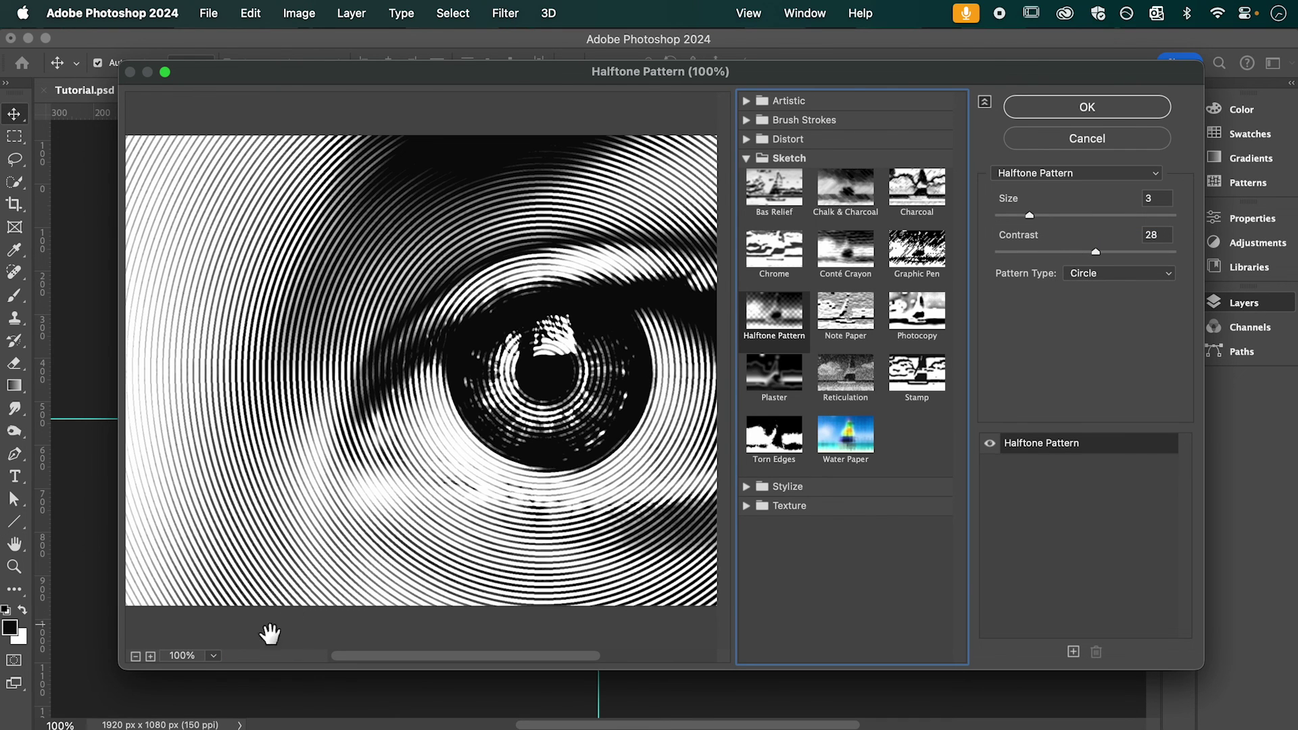
{"action": "left_click", "coordinate": [136, 656]}
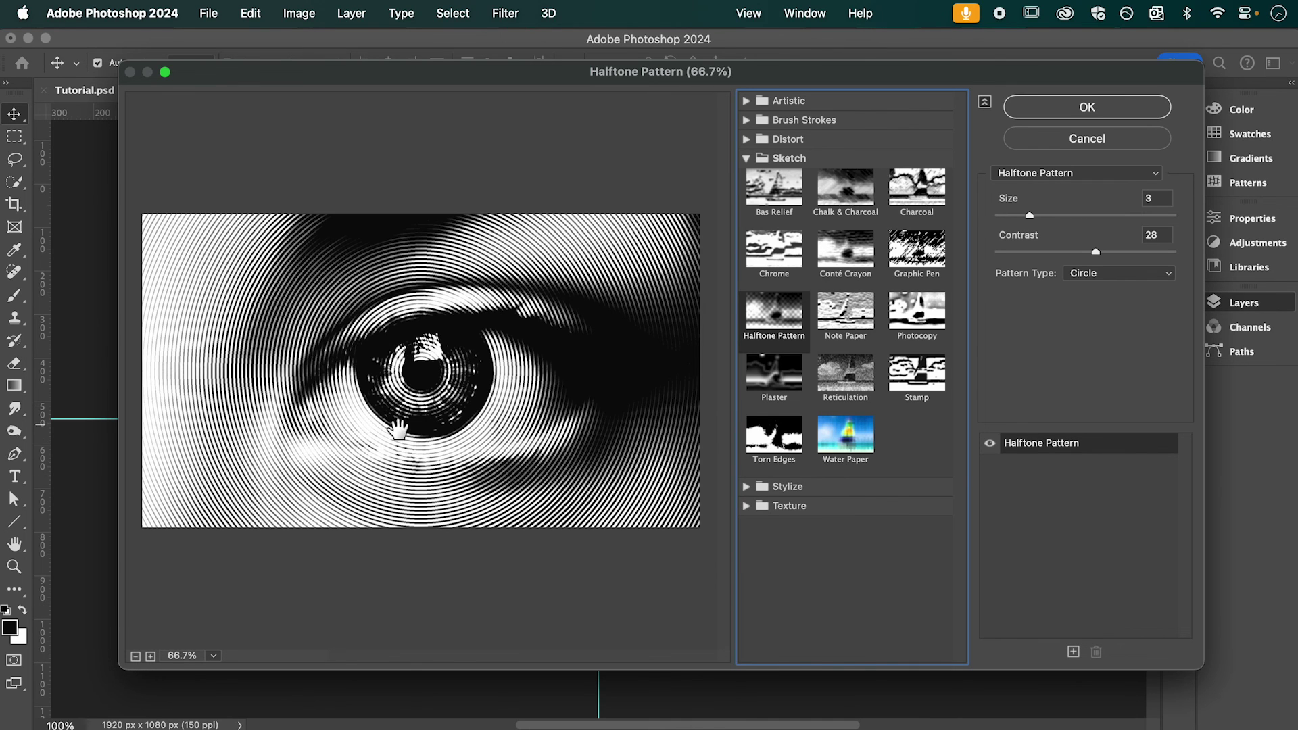
{"action": "left_click", "coordinate": [1030, 216]}
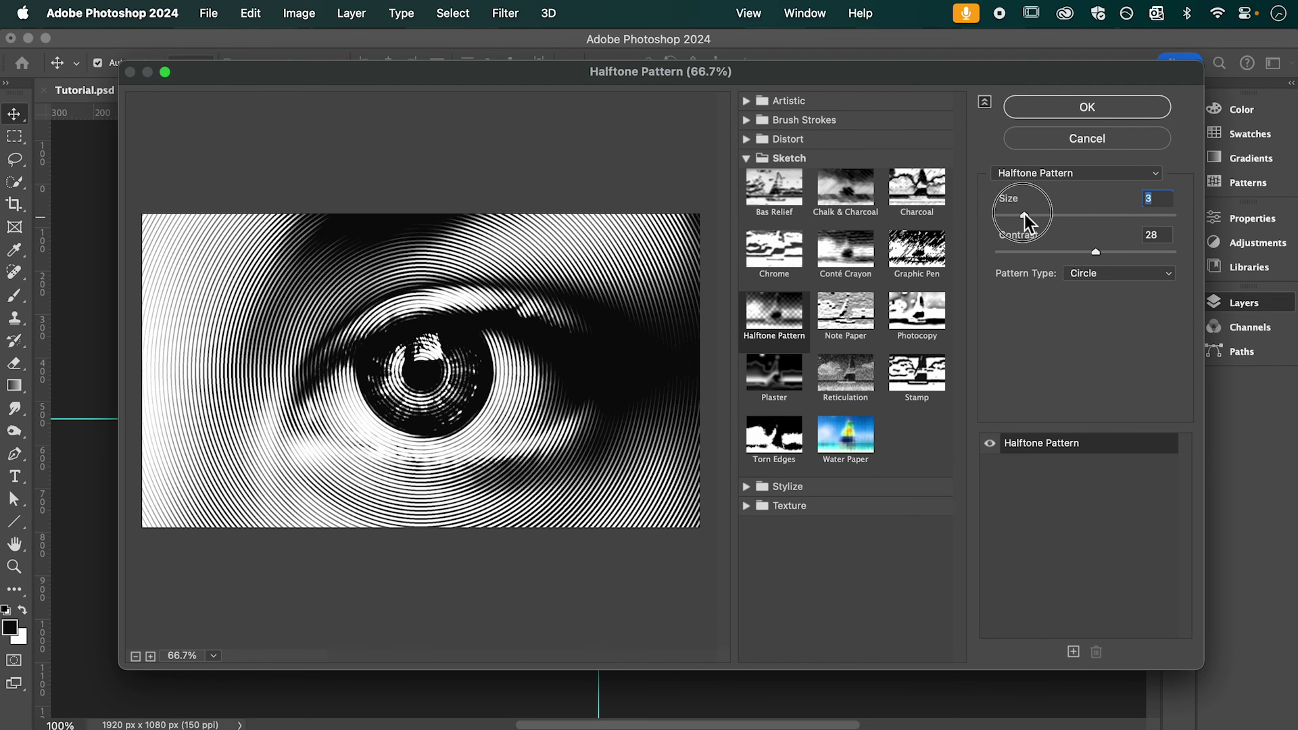
{"action": "left_click_drag", "start_coordinate": [1096, 252], "coordinate": [1101, 251]}
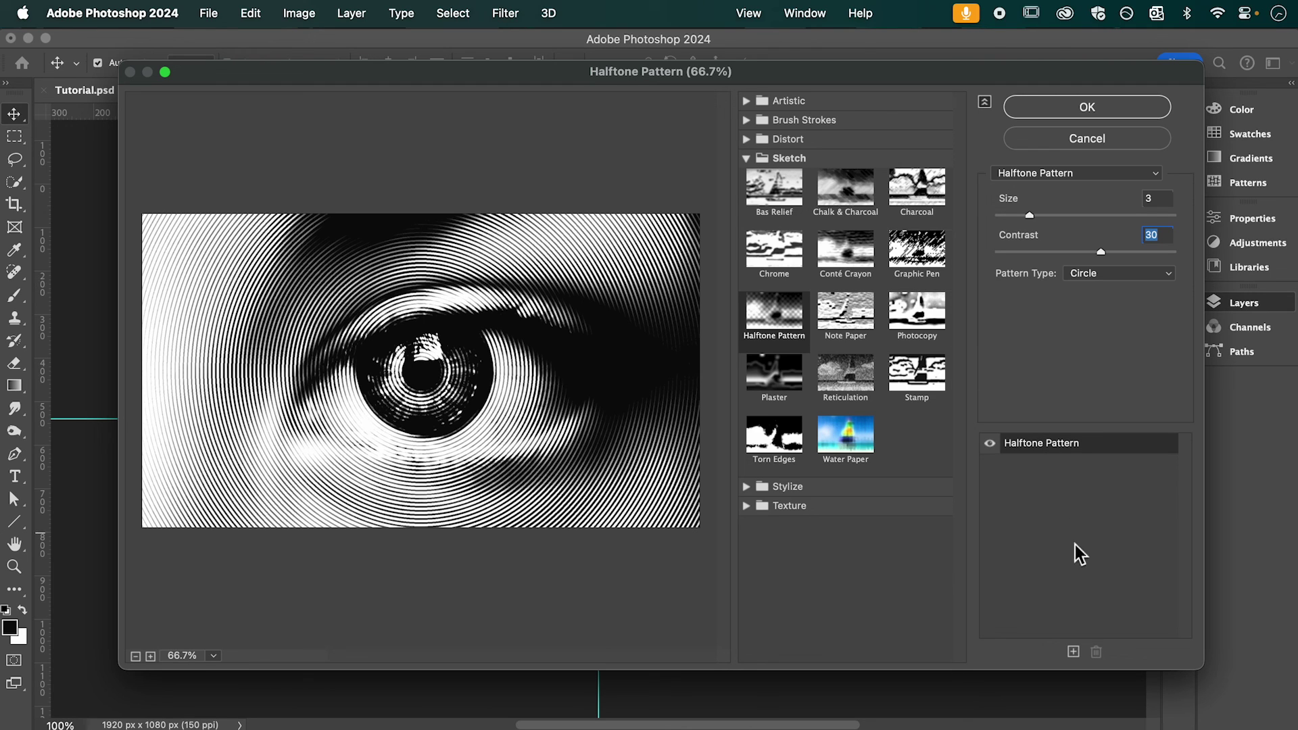
Stack a Graphic Pen effect with stroke length 11 on the halftone and apply both filters.
{"action": "left_click", "coordinate": [1074, 652]}
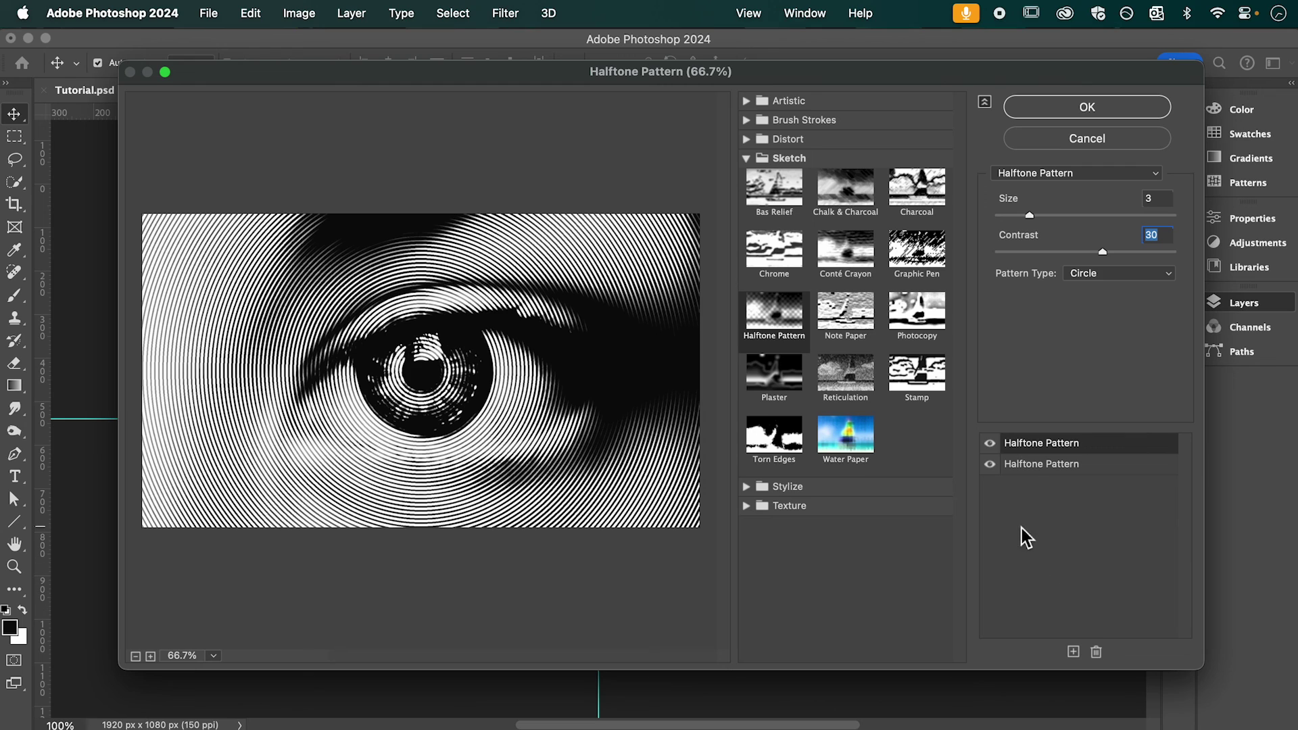
{"action": "left_click", "coordinate": [929, 264]}
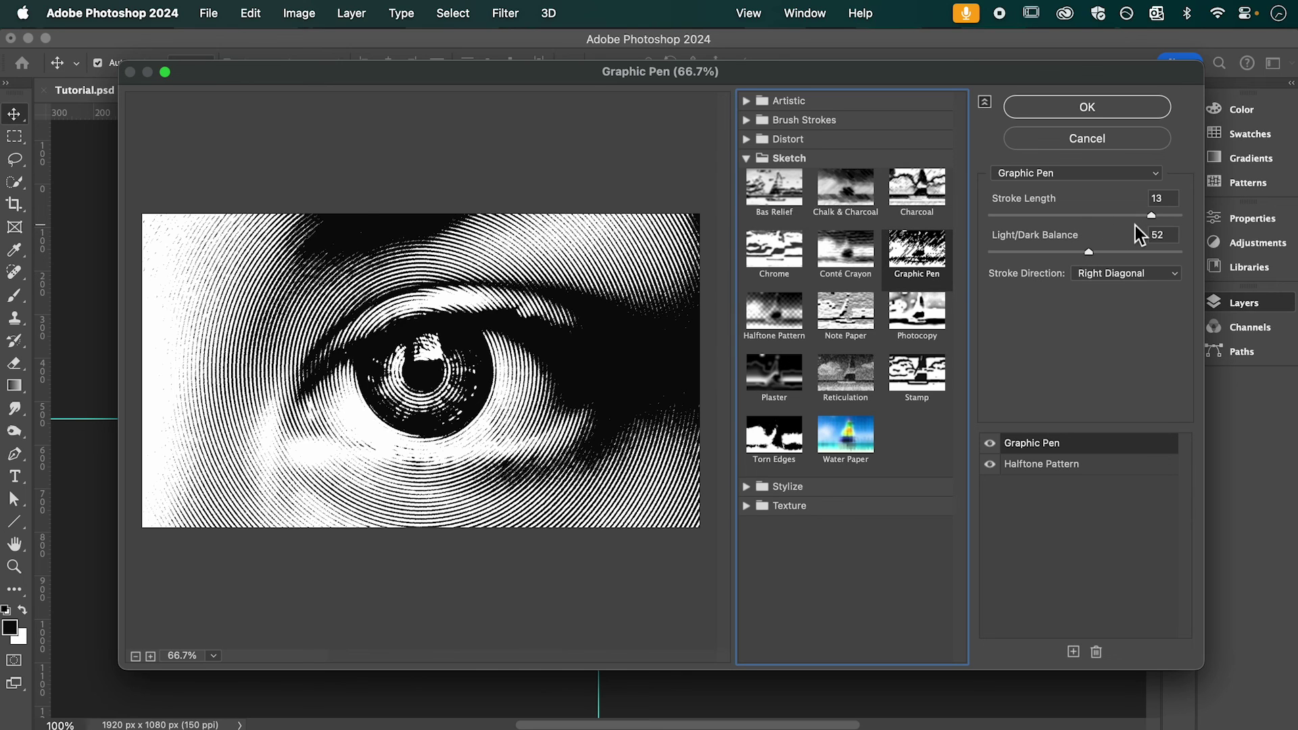
{"action": "left_click_drag", "start_coordinate": [1151, 215], "coordinate": [1141, 215]}
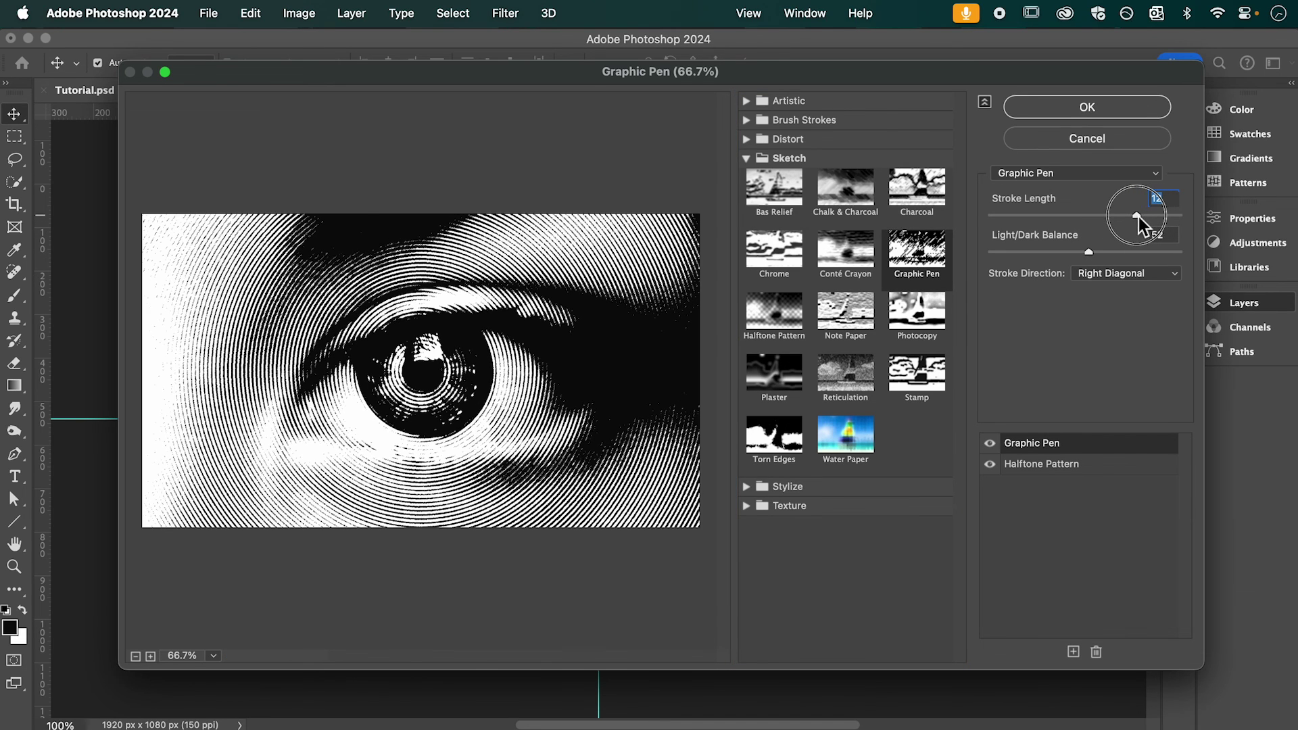
{"action": "left_click_drag", "start_coordinate": [1140, 215], "coordinate": [1129, 215]}
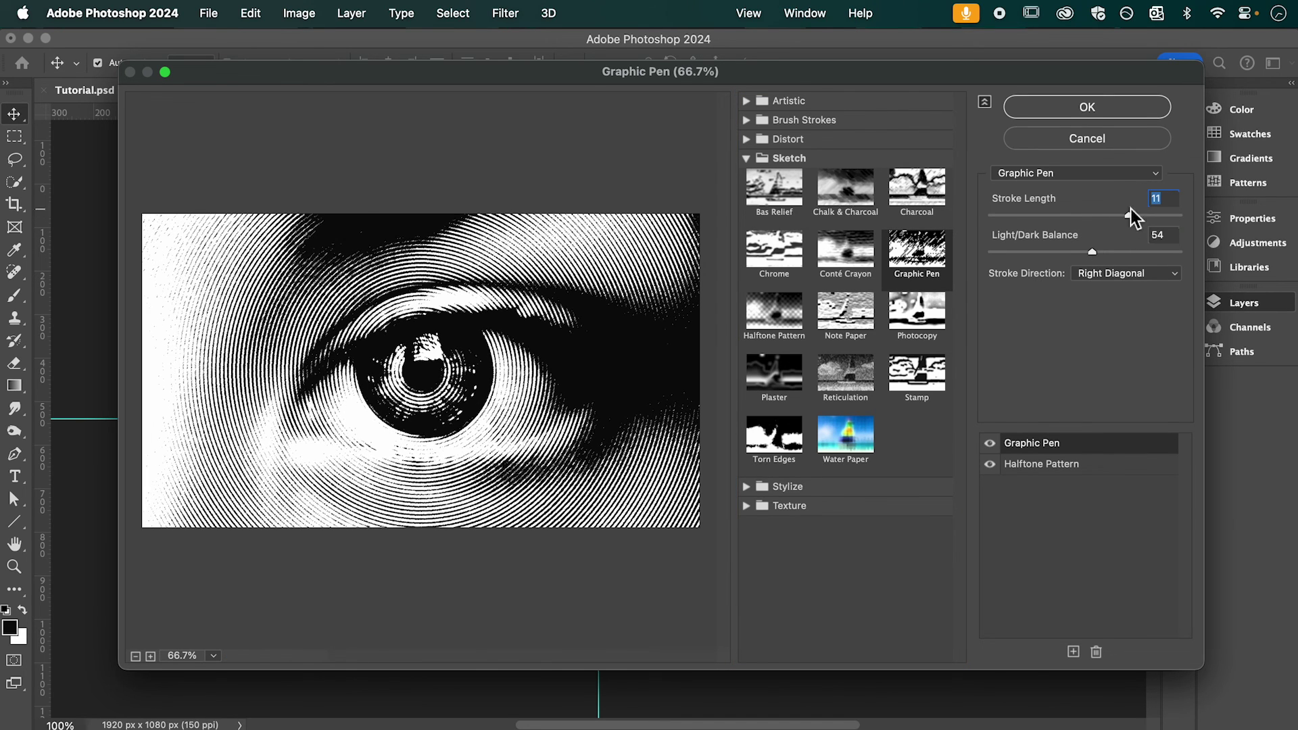
{"action": "left_click", "coordinate": [1102, 119]}
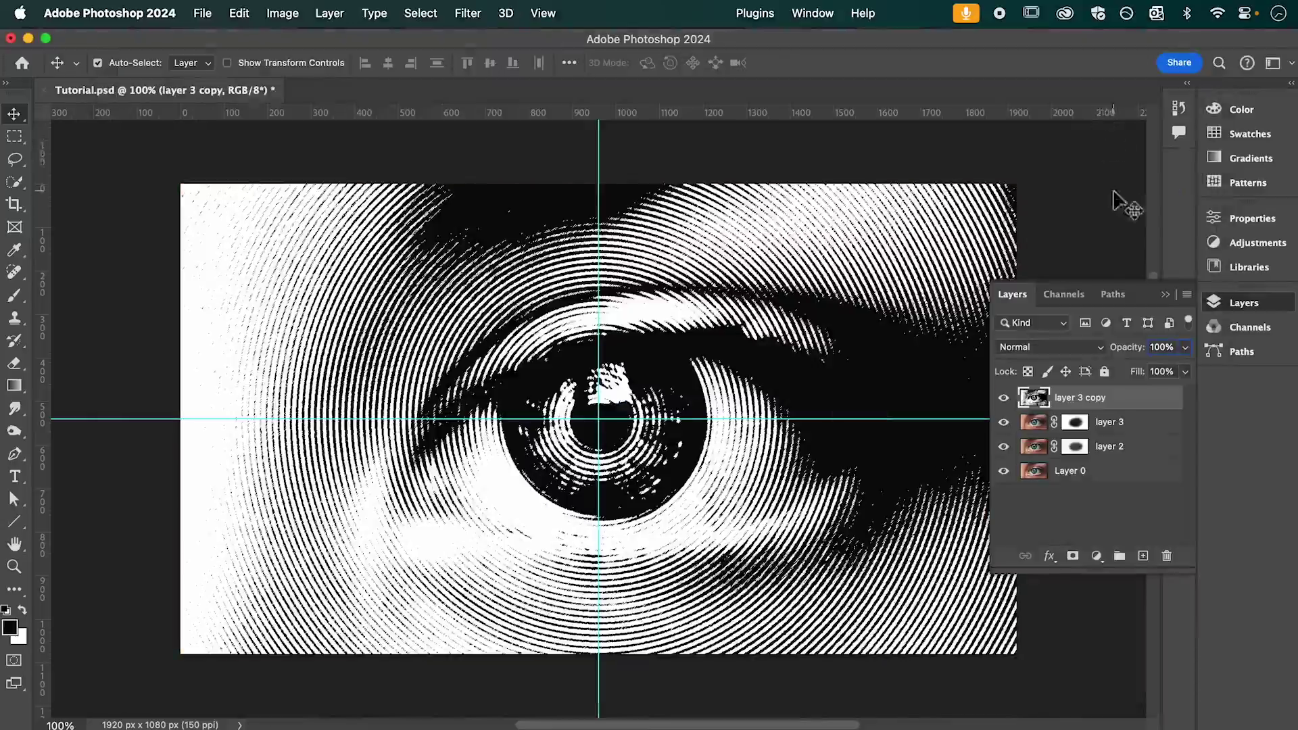